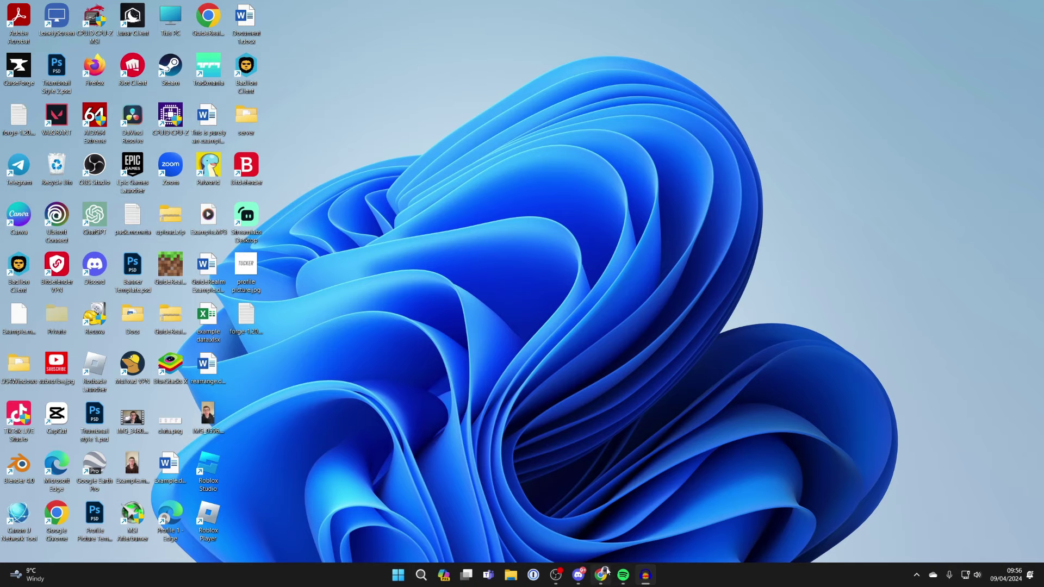
pyautogui.click(601, 576)
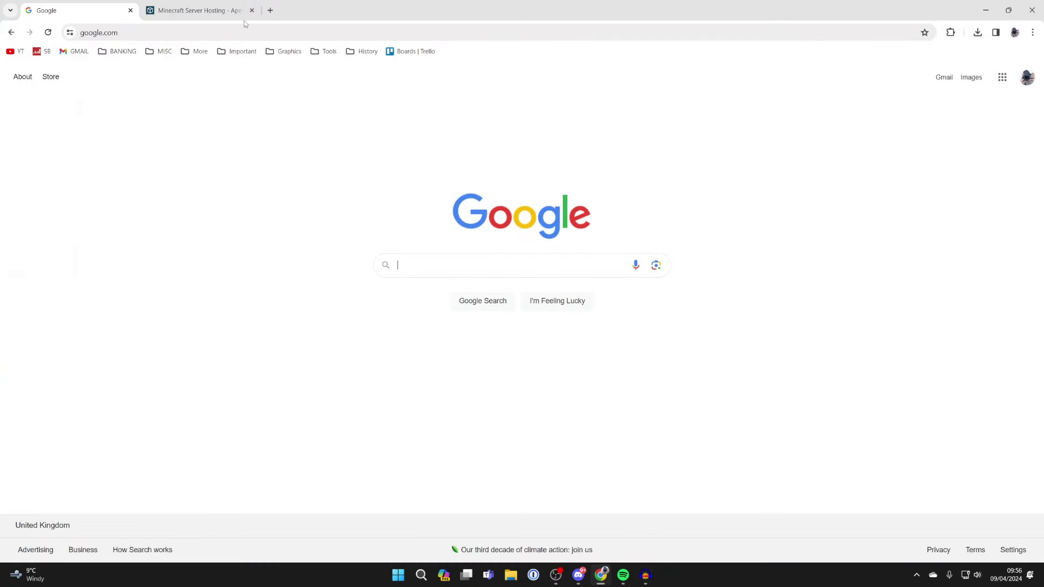
pyautogui.click(196, 5)
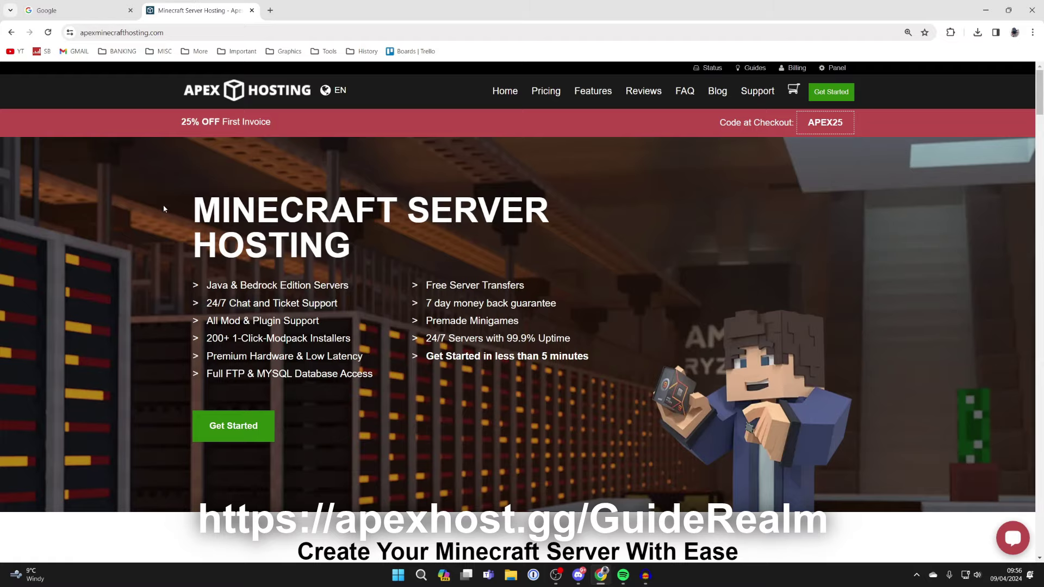
pyautogui.scroll(-3, 163, 209)
pyautogui.scroll(-2, 164, 206)
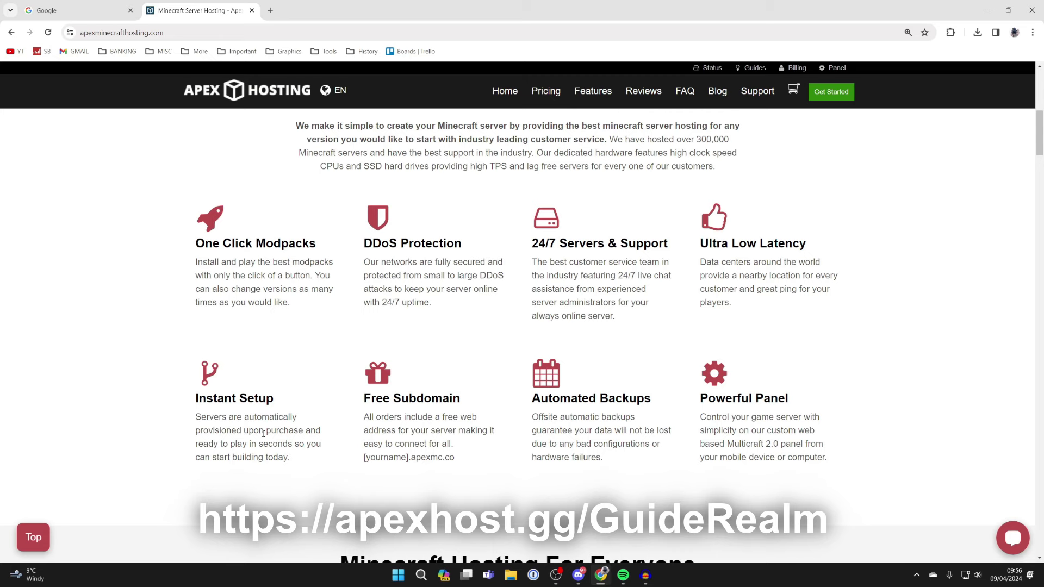
pyautogui.scroll(-1, 576, 406)
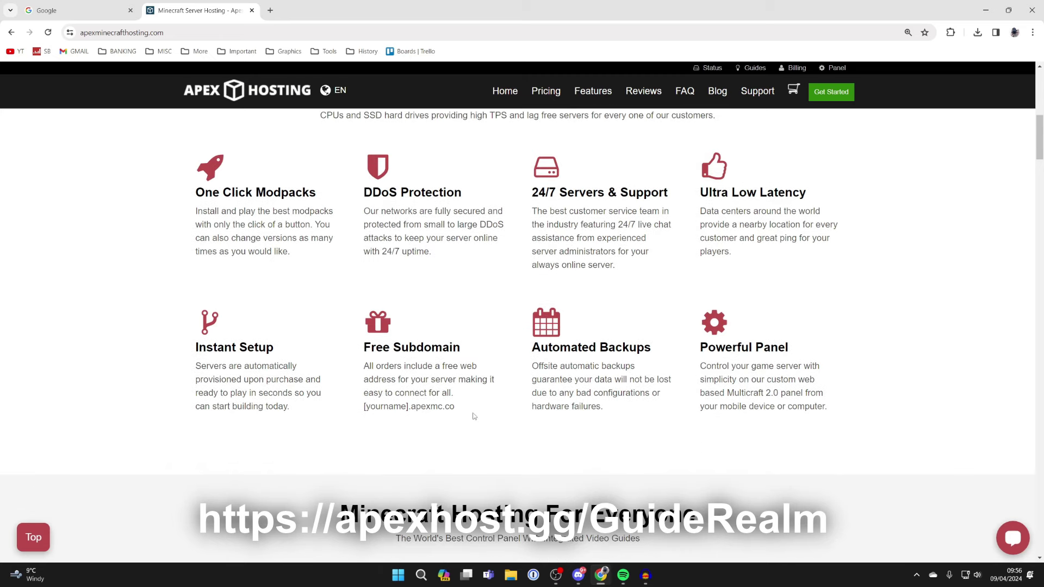
pyautogui.scroll(1, 473, 417)
pyautogui.scroll(5, 434, 429)
pyautogui.scroll(2, 414, 429)
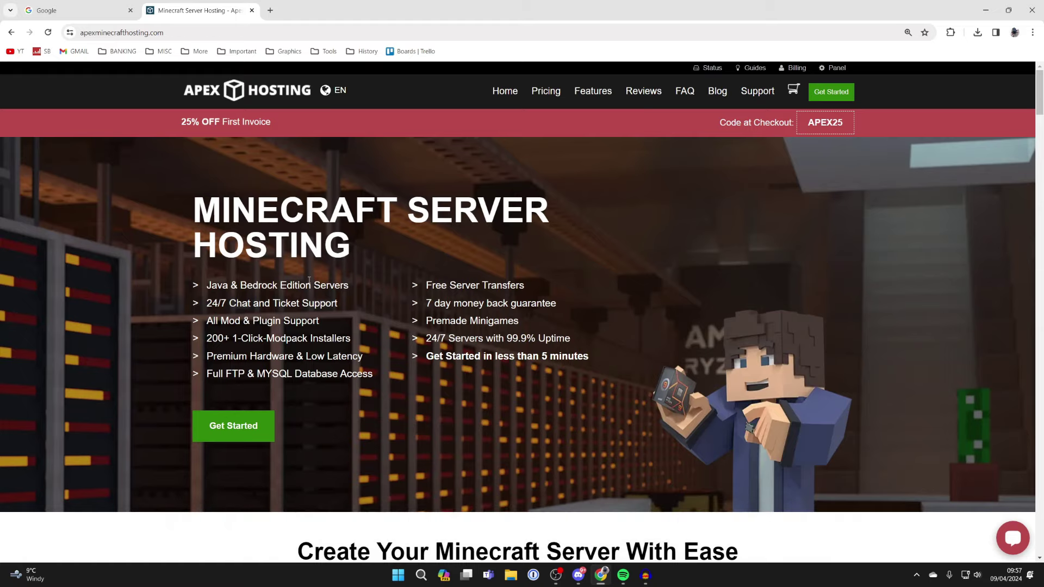
pyautogui.click(74, 4)
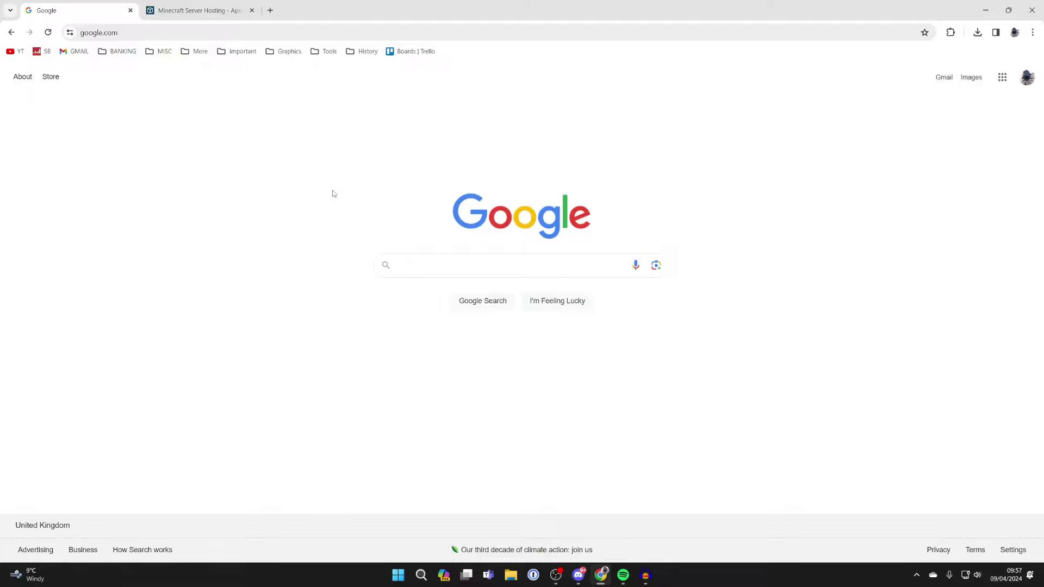
pyautogui.write('one pi')
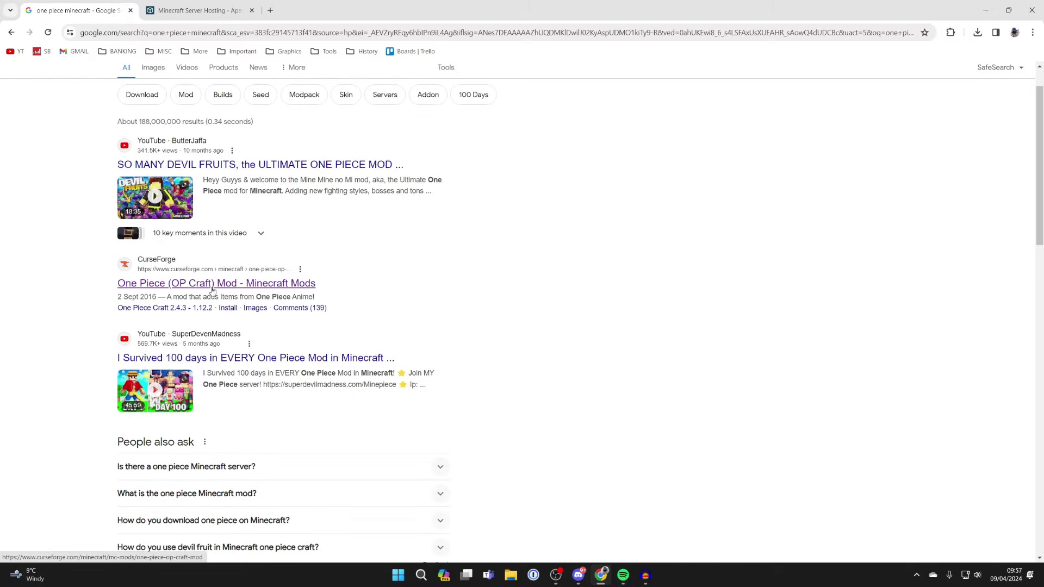
# - From the OP Craft mod's CurseForge Files list, download One Piece Craft 2.4.3 for 1.12.2, then return to Google
pyautogui.click(199, 284)
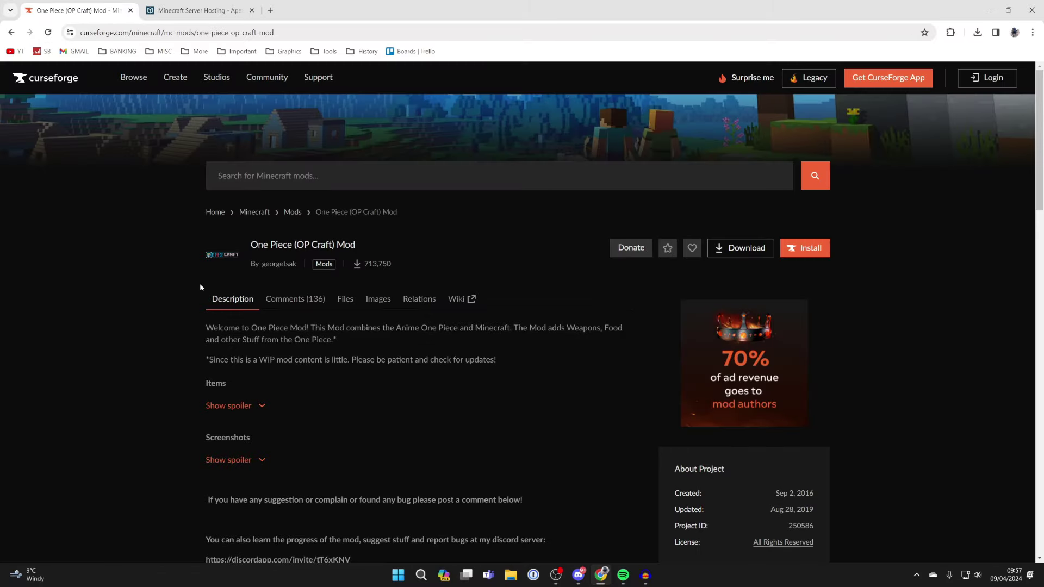
pyautogui.scroll(-1, 200, 283)
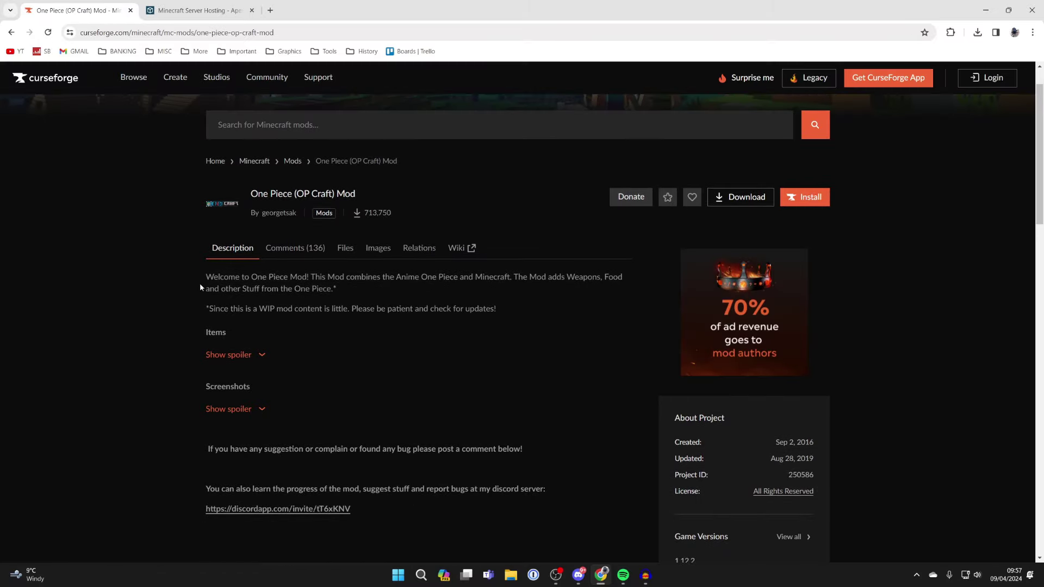
pyautogui.scroll(-1, 351, 250)
pyautogui.scroll(1, 352, 253)
pyautogui.click(351, 247)
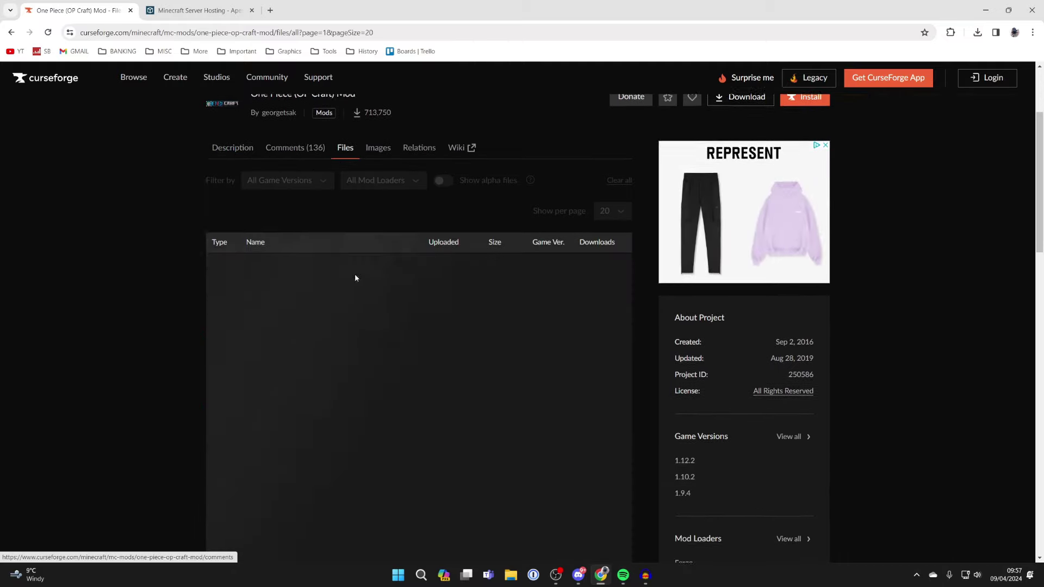
pyautogui.scroll(-1, 377, 130)
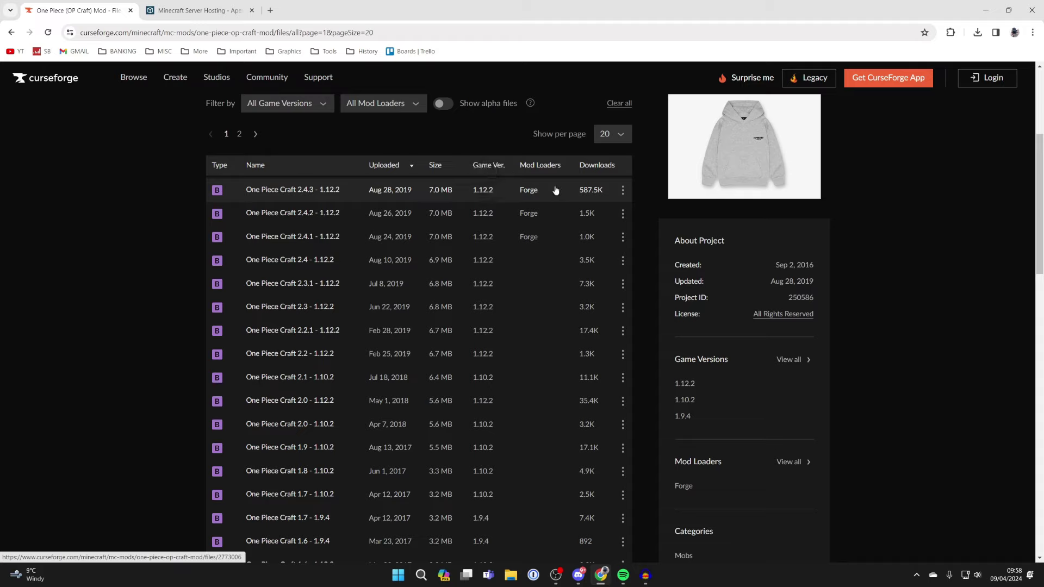
pyautogui.click(623, 192)
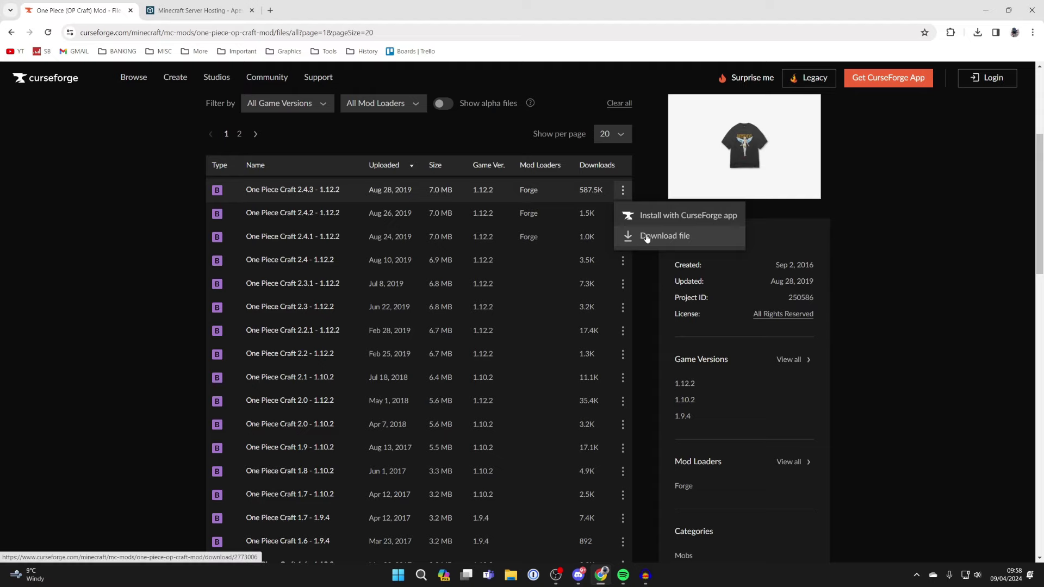
pyautogui.click(646, 237)
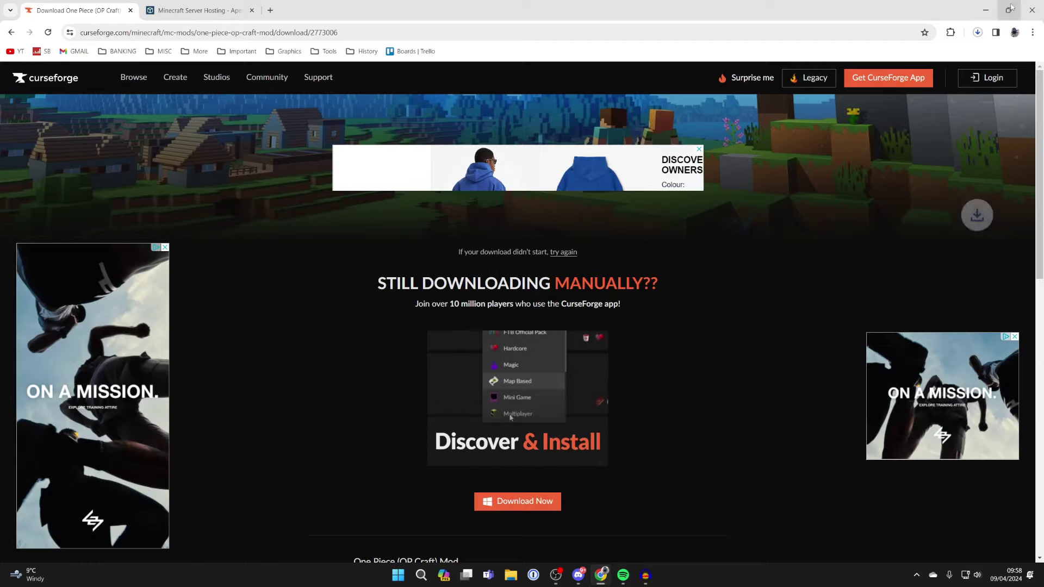
pyautogui.click(11, 31)
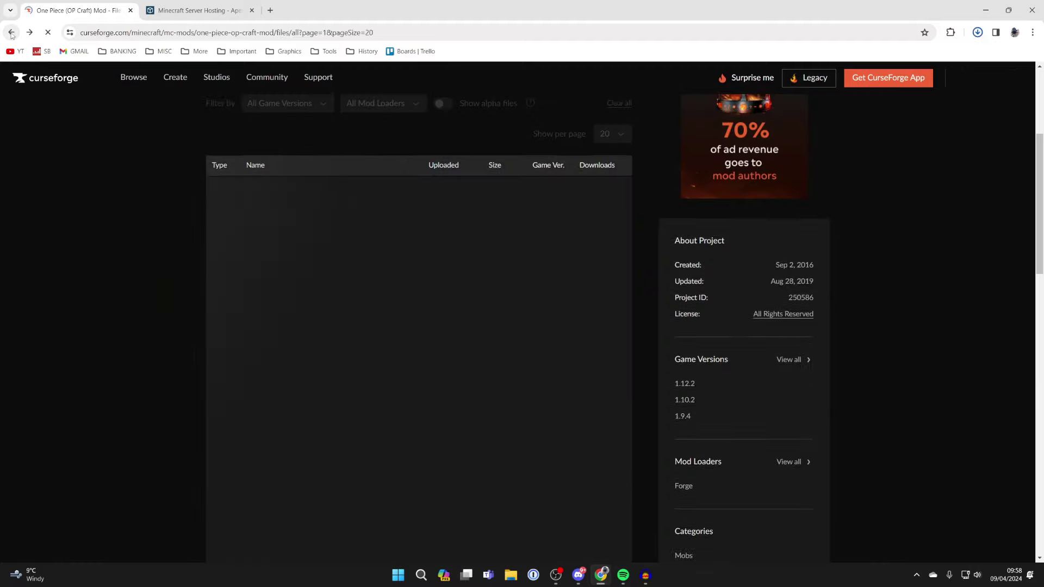
# - Search Google for minecraft forge and open the Forge downloads site
pyautogui.click(10, 31)
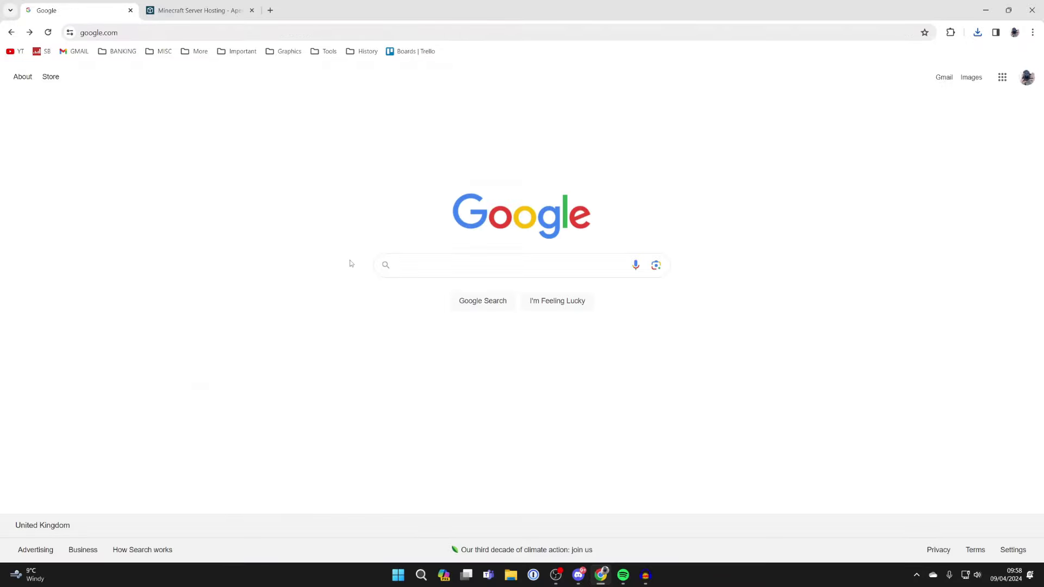
pyautogui.write('minec')
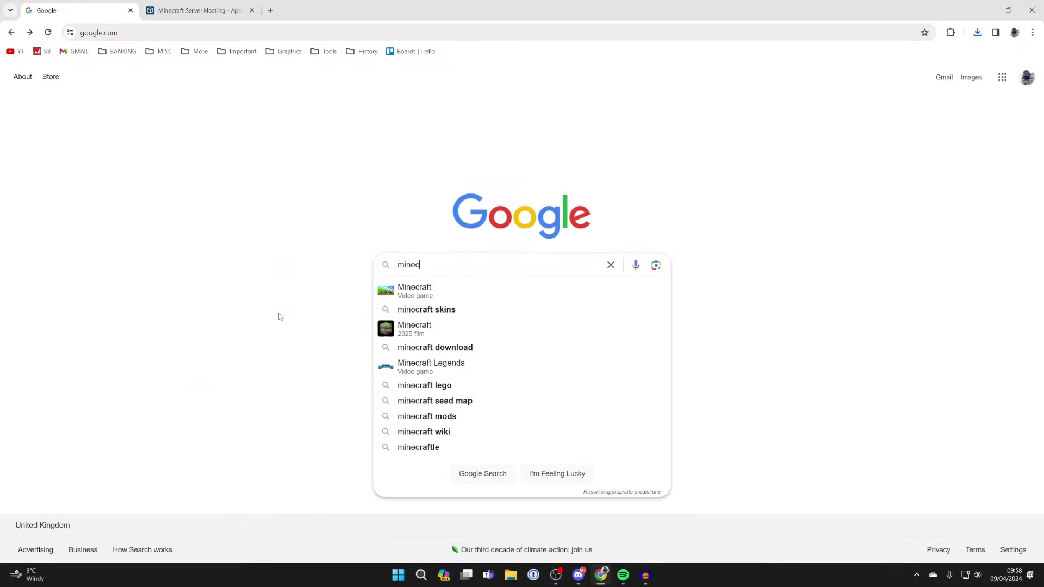
pyautogui.write('raft forge')
pyautogui.press('Return')
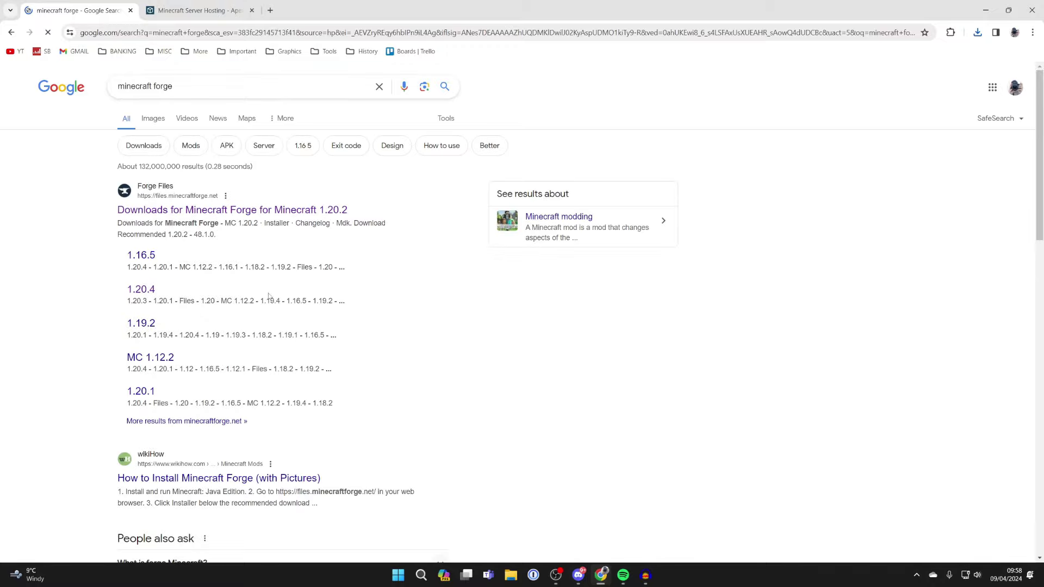
pyautogui.click(227, 210)
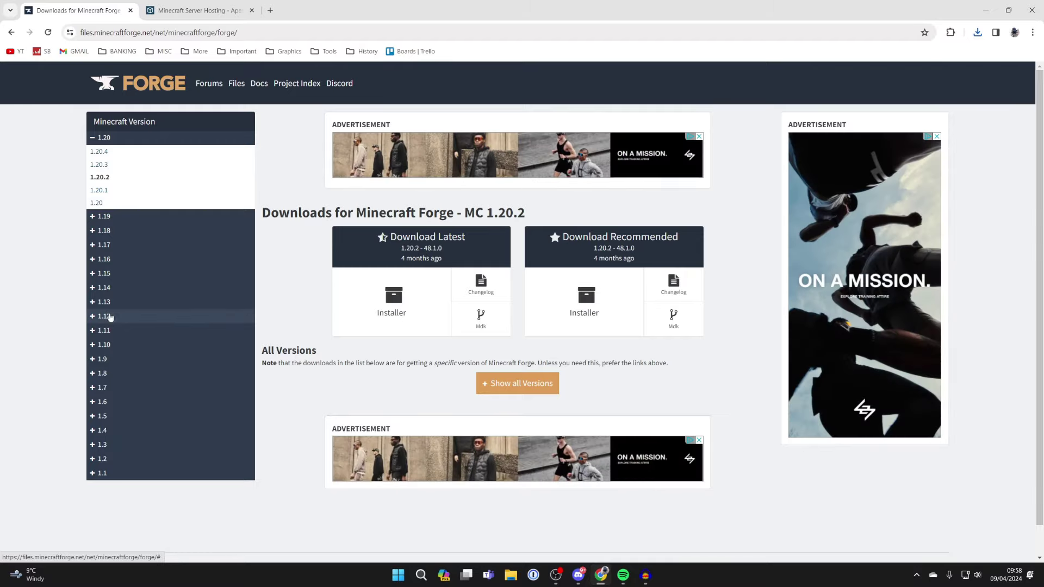
# - Download the recommended Forge 1.12.2 installer past the ad, then minimise Chrome
pyautogui.click(104, 317)
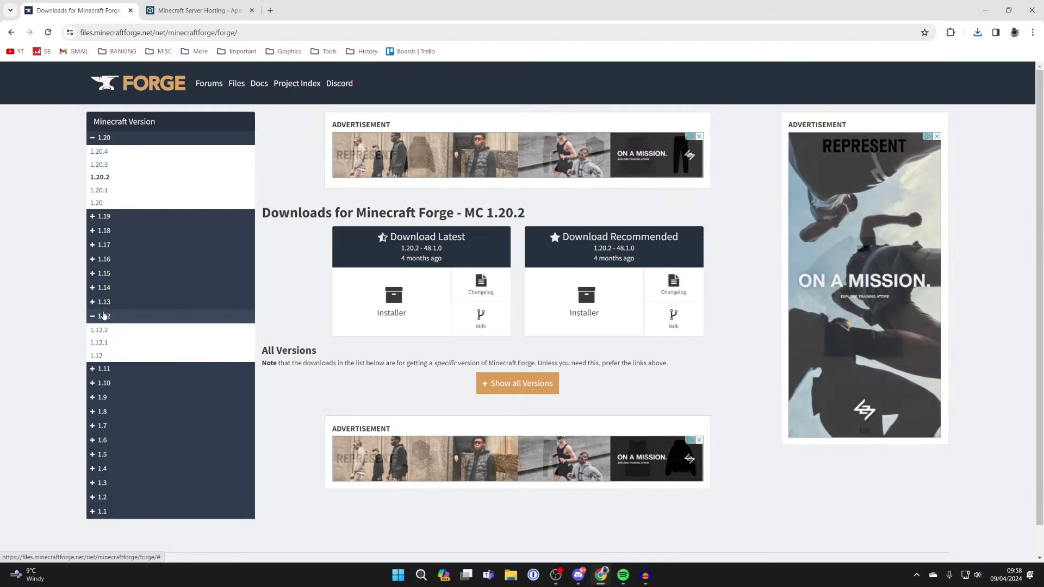
pyautogui.click(99, 330)
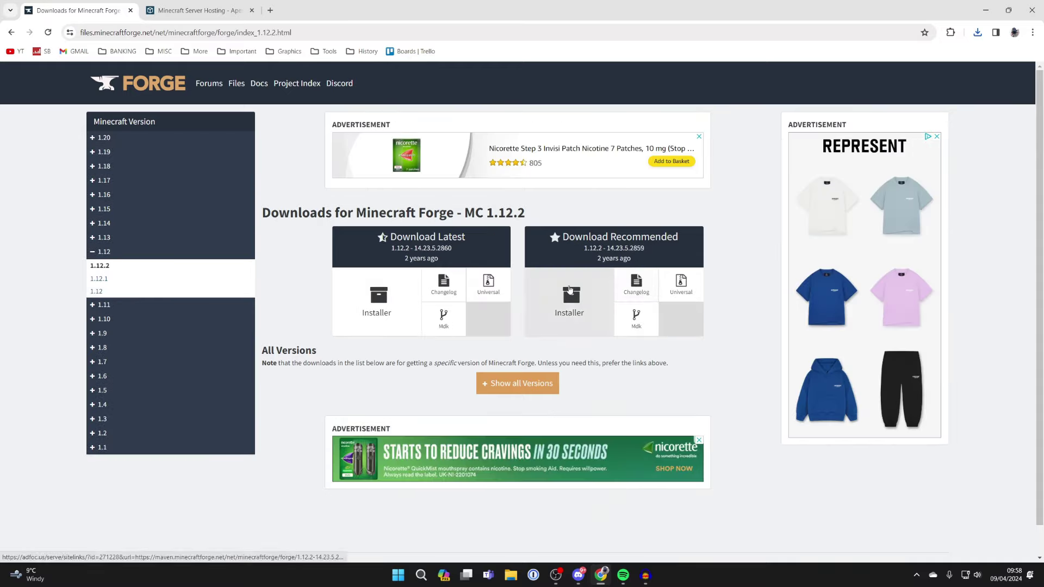
pyautogui.click(571, 289)
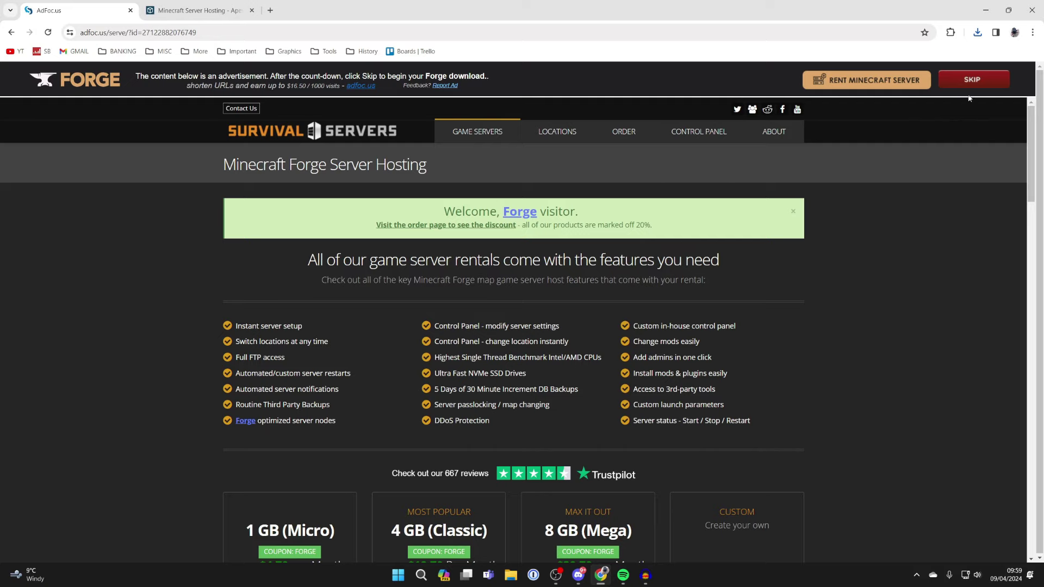
pyautogui.click(949, 83)
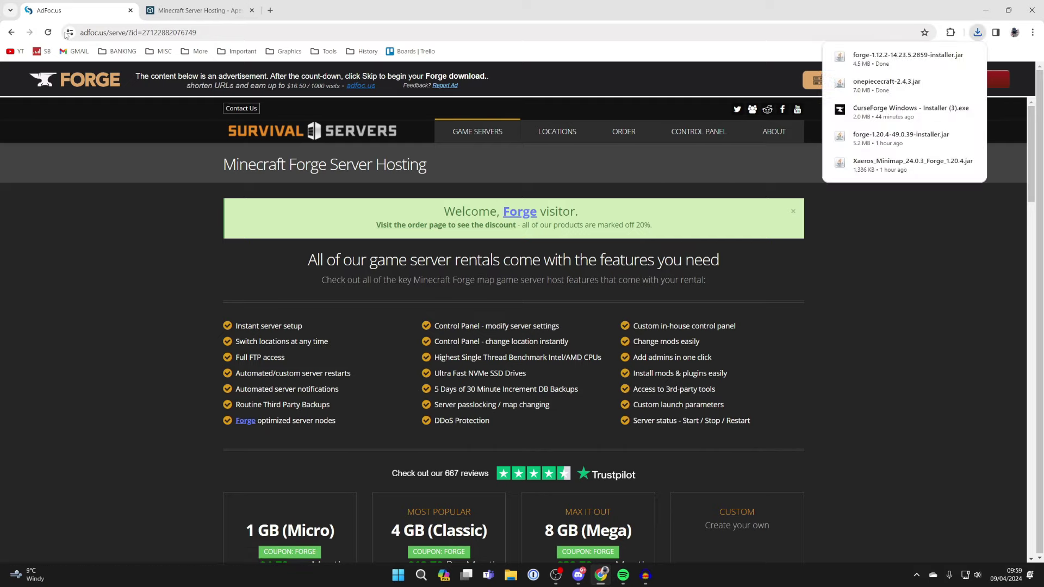
pyautogui.click(11, 32)
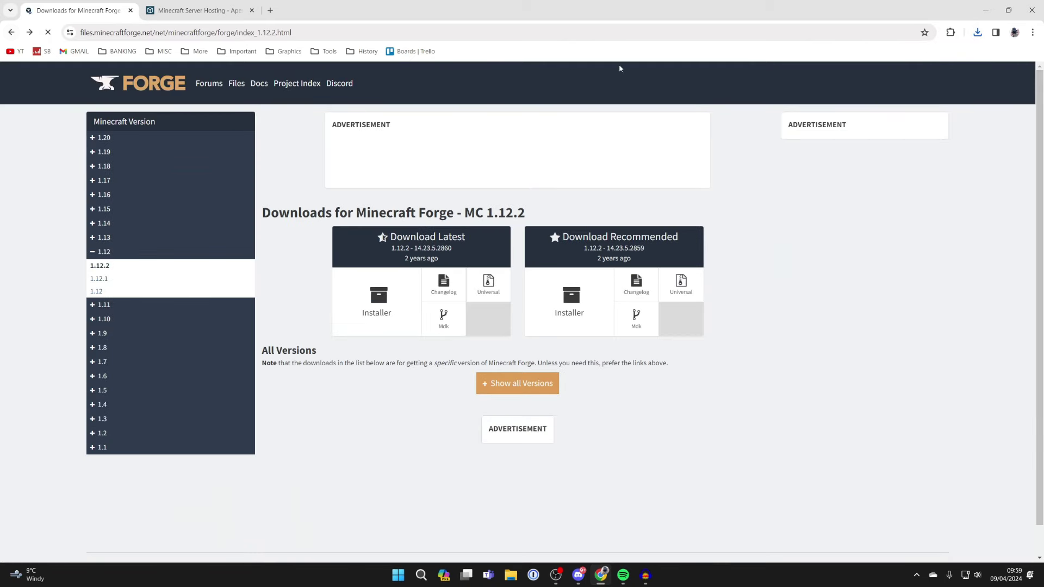
pyautogui.click(986, 10)
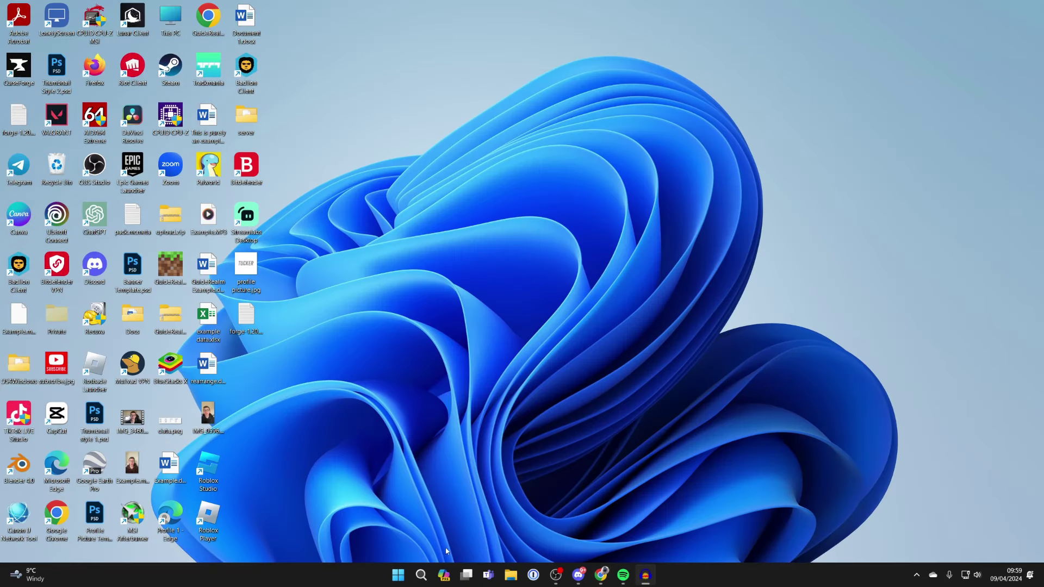
# - Move the onepiececraft jar and the Forge installer from Downloads onto the desktop
pyautogui.click(509, 575)
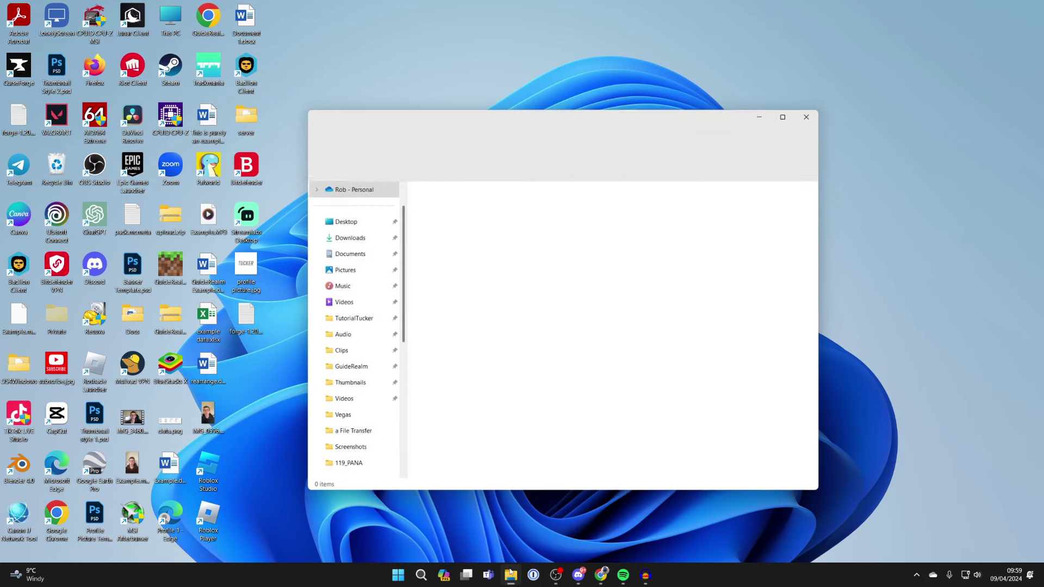
pyautogui.click(348, 237)
pyautogui.click(477, 216)
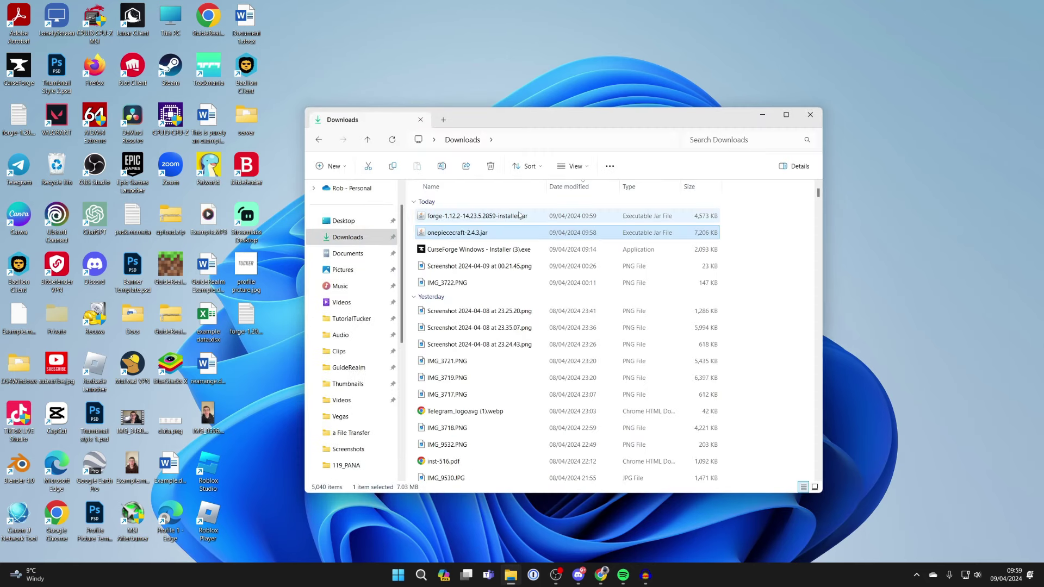
pyautogui.keyDown('ctrl'); pyautogui.click(489, 233); pyautogui.keyUp('ctrl')
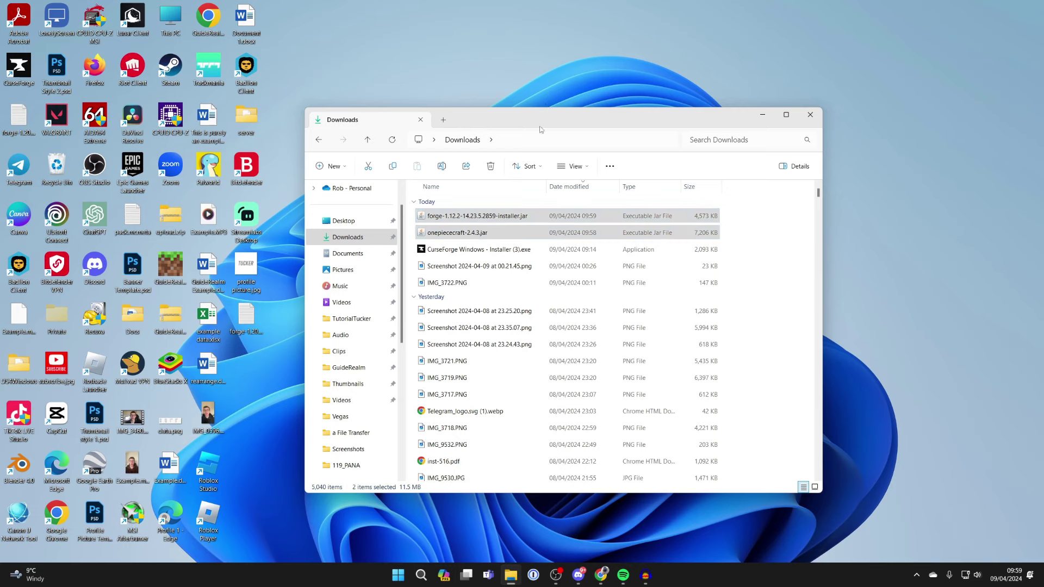
pyautogui.moveTo(616, 219); pyautogui.dragTo(860, 214)
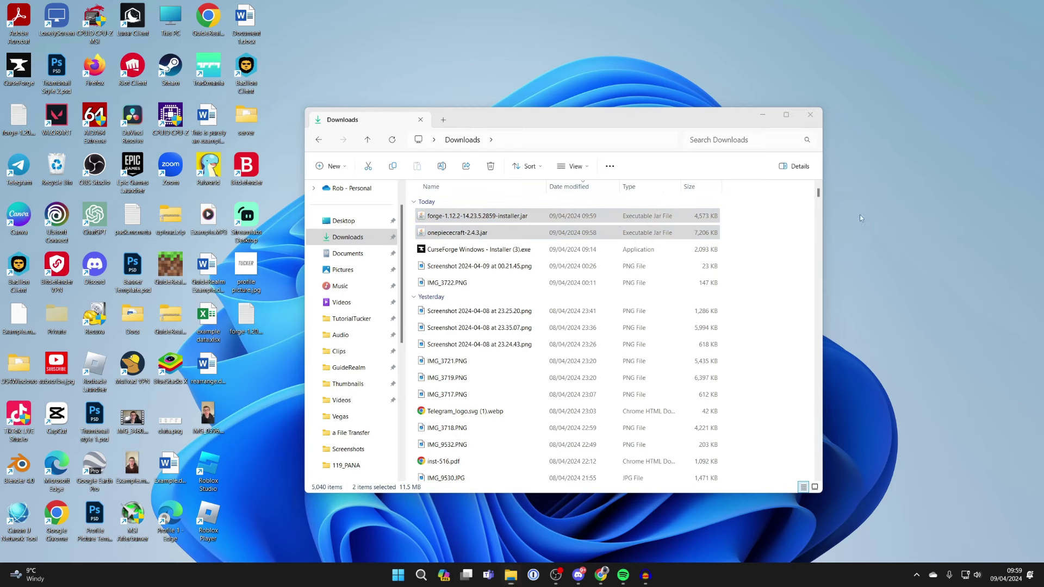
# - Close Explorer and move both jar icons toward the desktop centre
pyautogui.click(810, 115)
pyautogui.moveTo(854, 177); pyautogui.dragTo(918, 302)
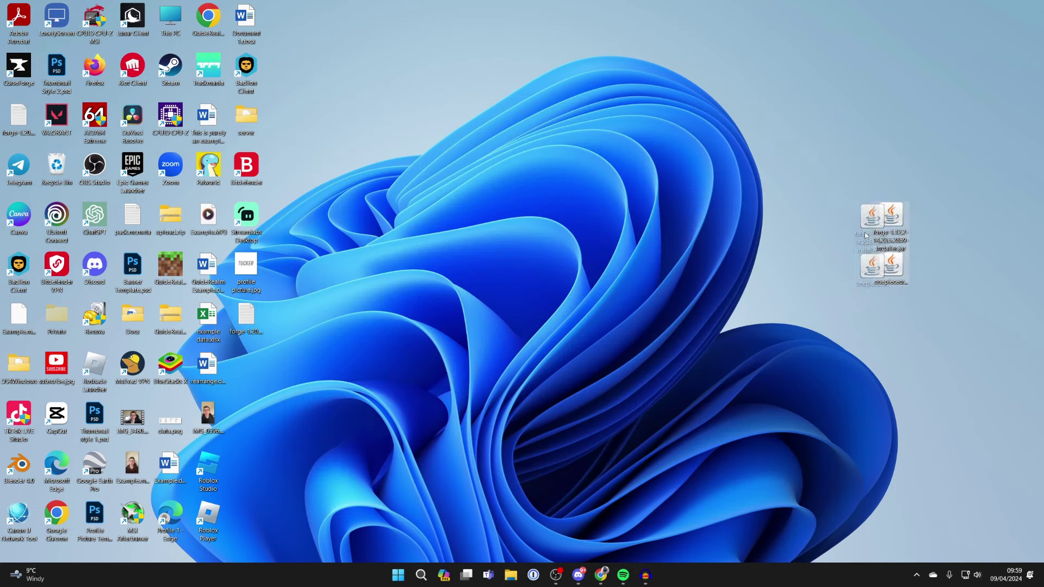
pyautogui.moveTo(893, 237)
pyautogui.mouseDown()
pyautogui.moveTo(537, 237)
pyautogui.moveTo(549, 238)
pyautogui.mouseUp()
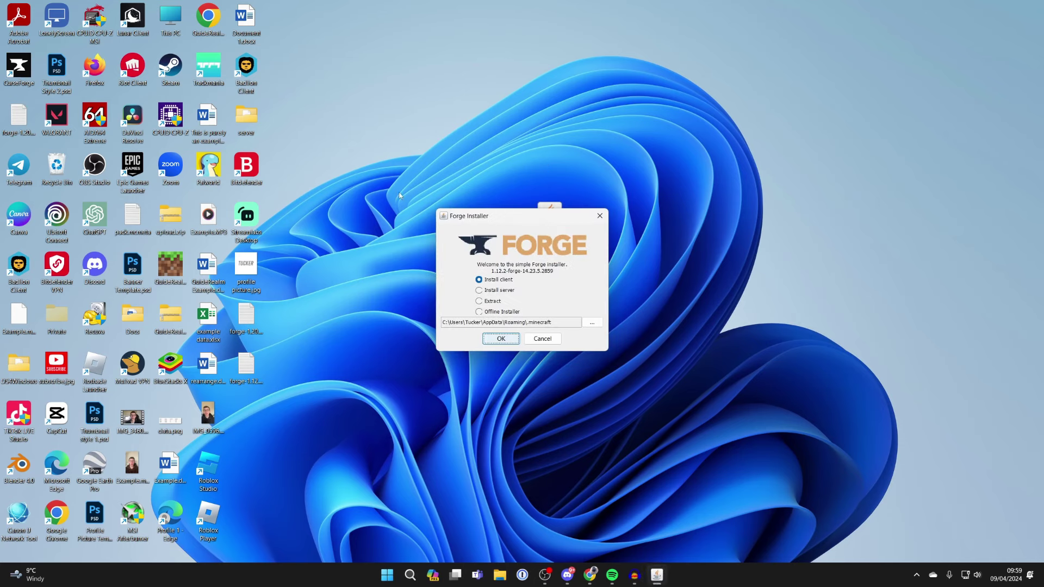
pyautogui.click(599, 216)
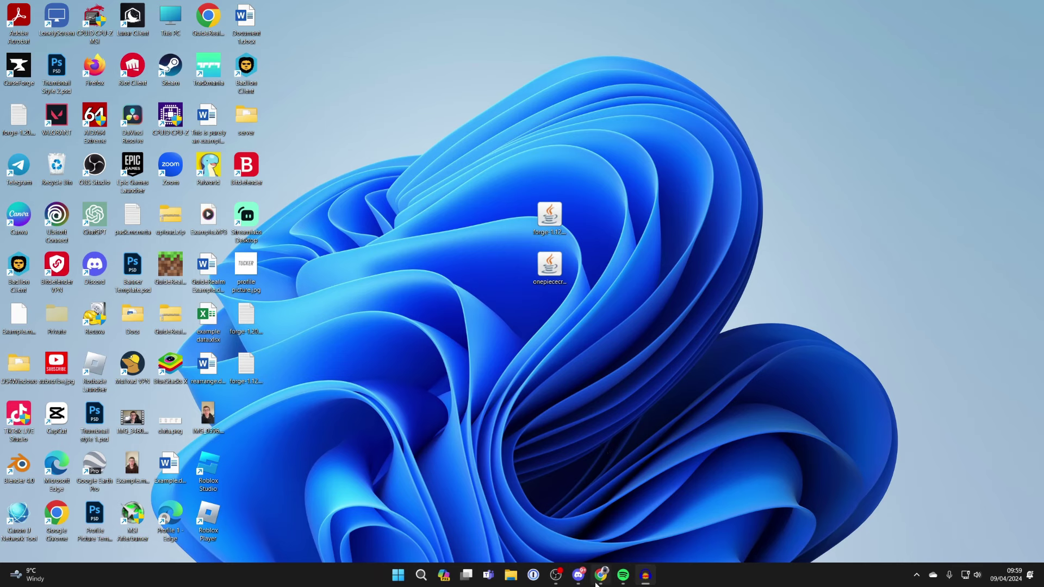
pyautogui.click(601, 574)
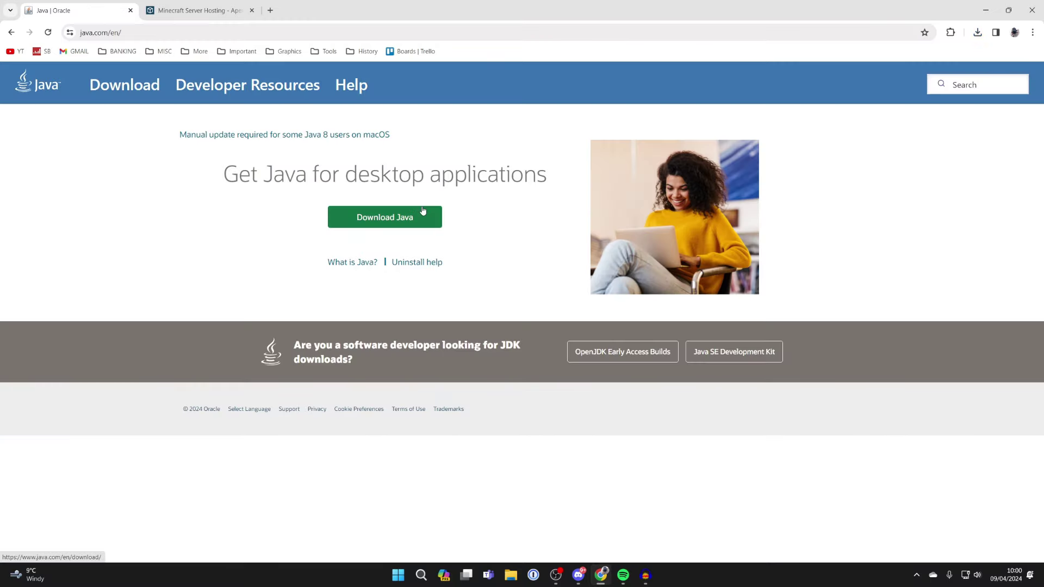
# - Hide Chrome and bring up the Open with options for the Forge installer jar
pyautogui.click(985, 10)
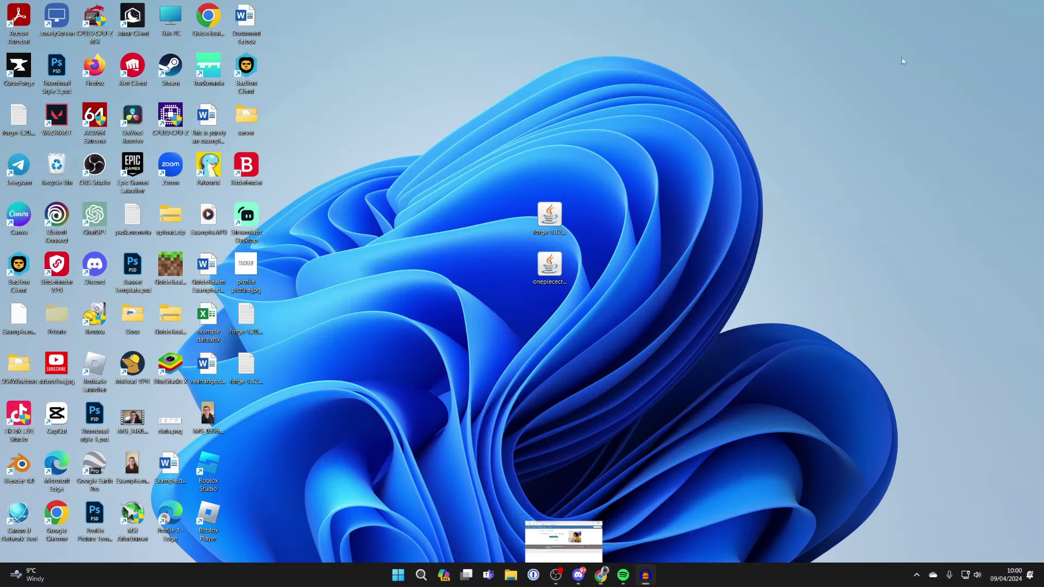
pyautogui.rightClick(544, 220)
pyautogui.moveTo(582, 267)
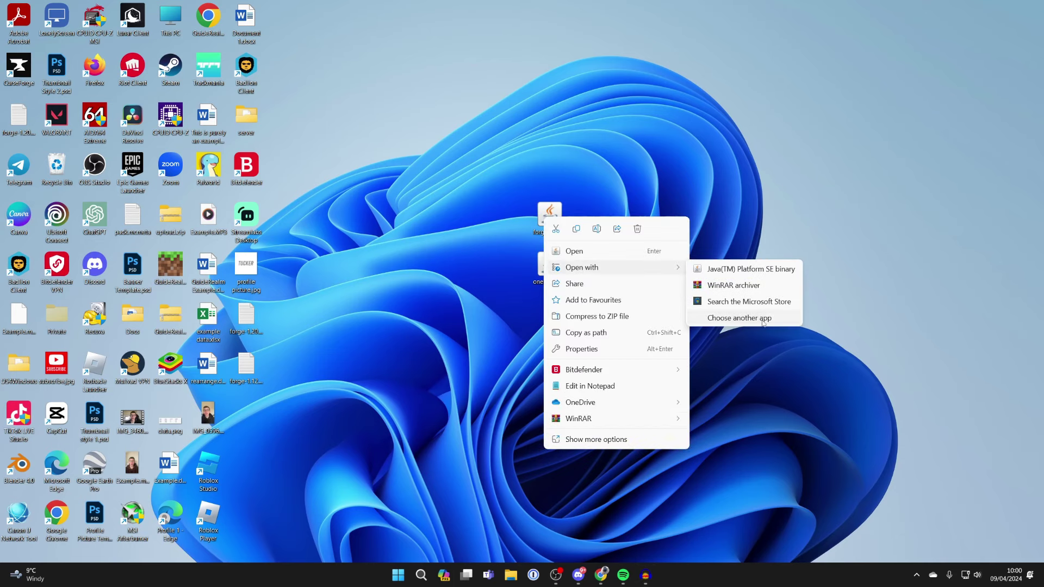
# - Run the Forge installer with Java(TM) Platform SE binary and install the 1.12.2-14.23.5.2859 client
pyautogui.click(739, 317)
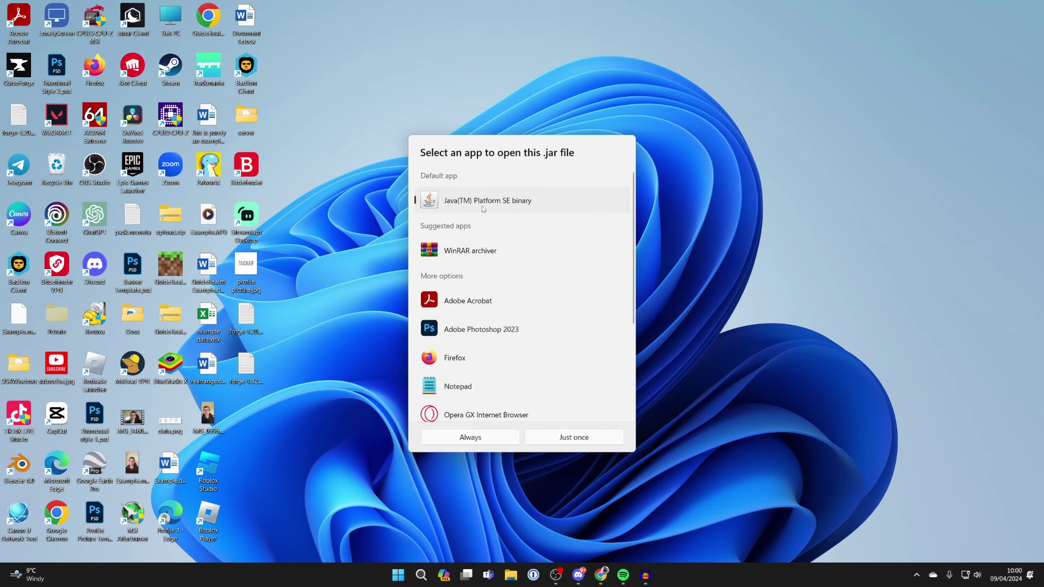
pyautogui.click(493, 437)
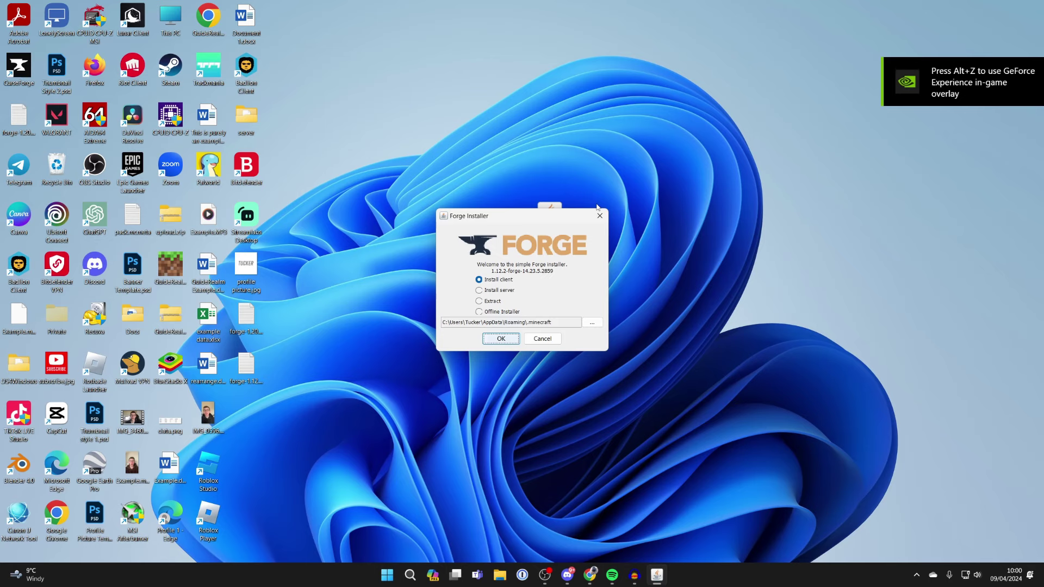
pyautogui.click(501, 339)
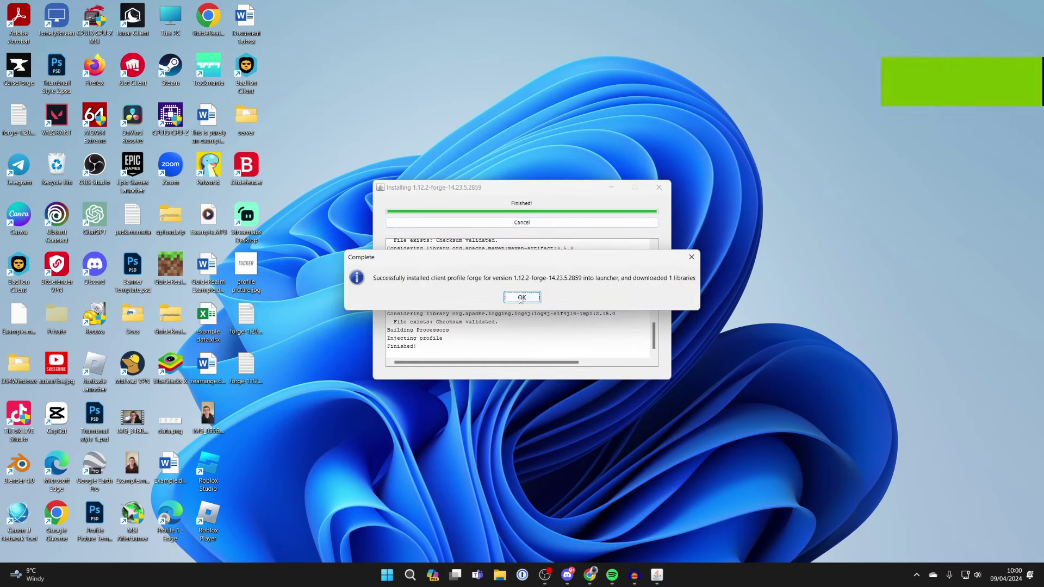
pyautogui.click(524, 299)
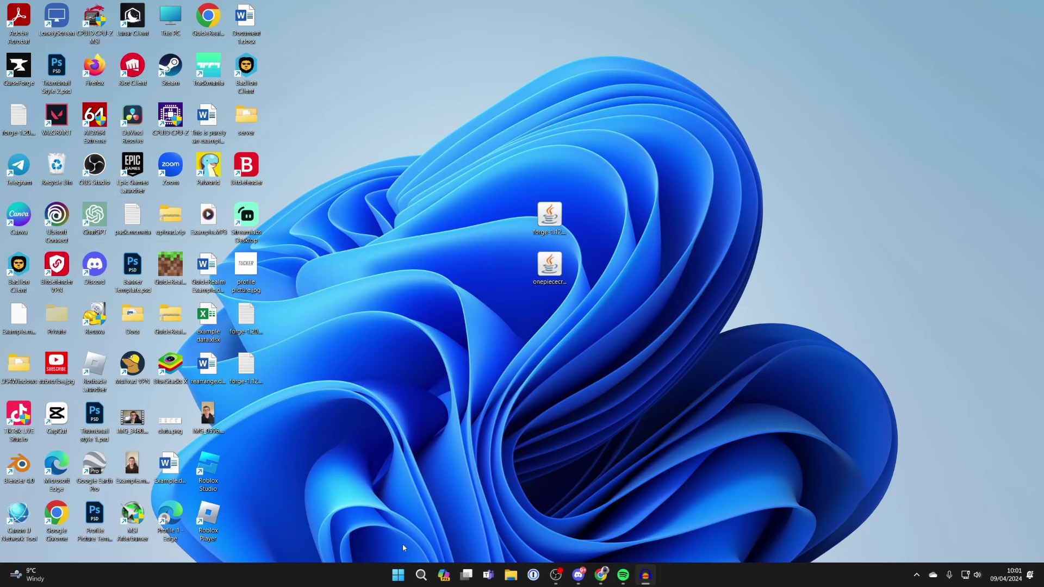
# - Start Minecraft Launcher and open the forge 1.12.2 installation's .minecraft folder from Installations
pyautogui.click(422, 574)
pyautogui.write('mine')
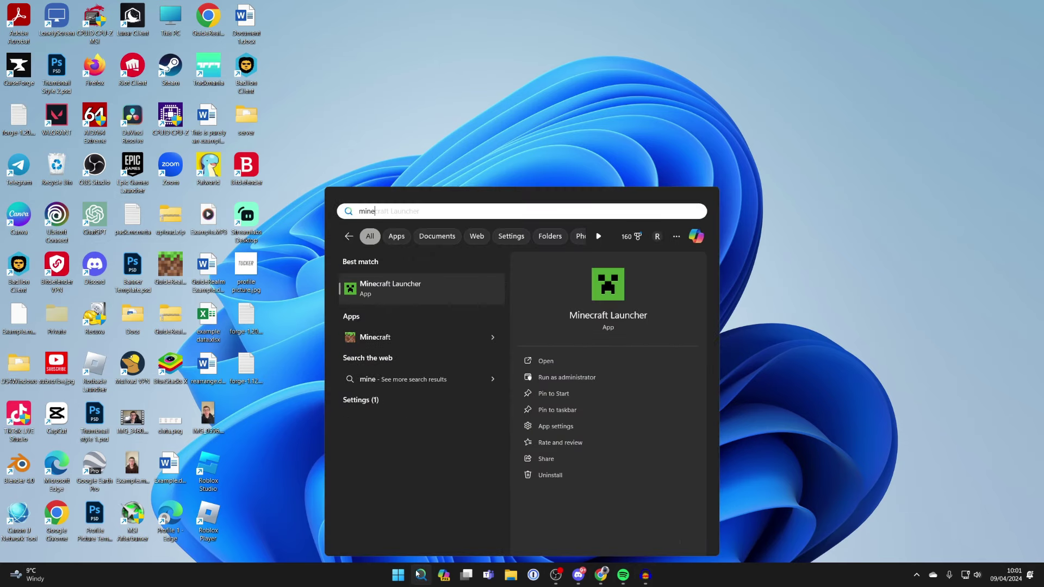
pyautogui.click(411, 294)
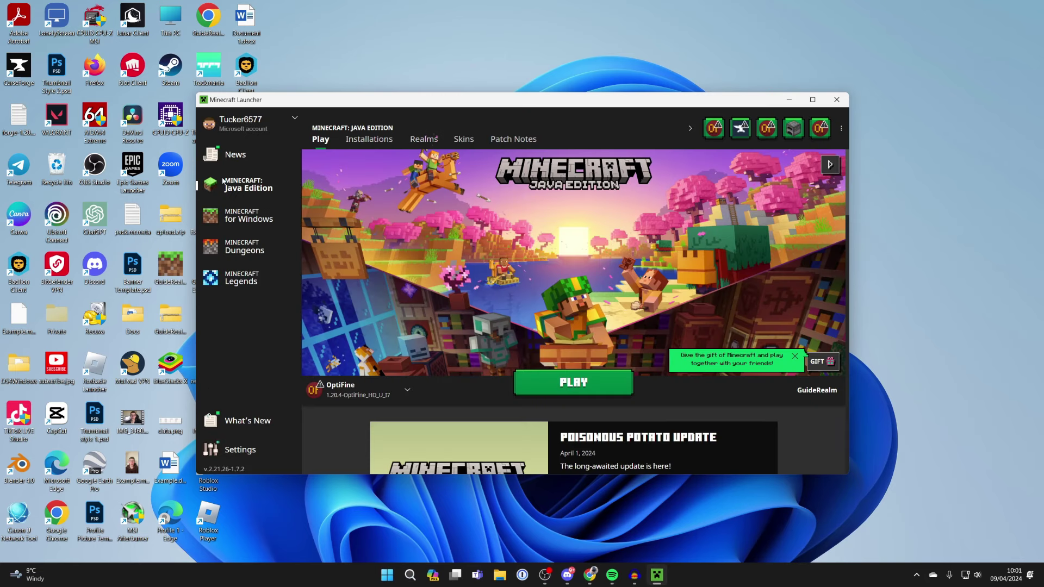
pyautogui.click(366, 141)
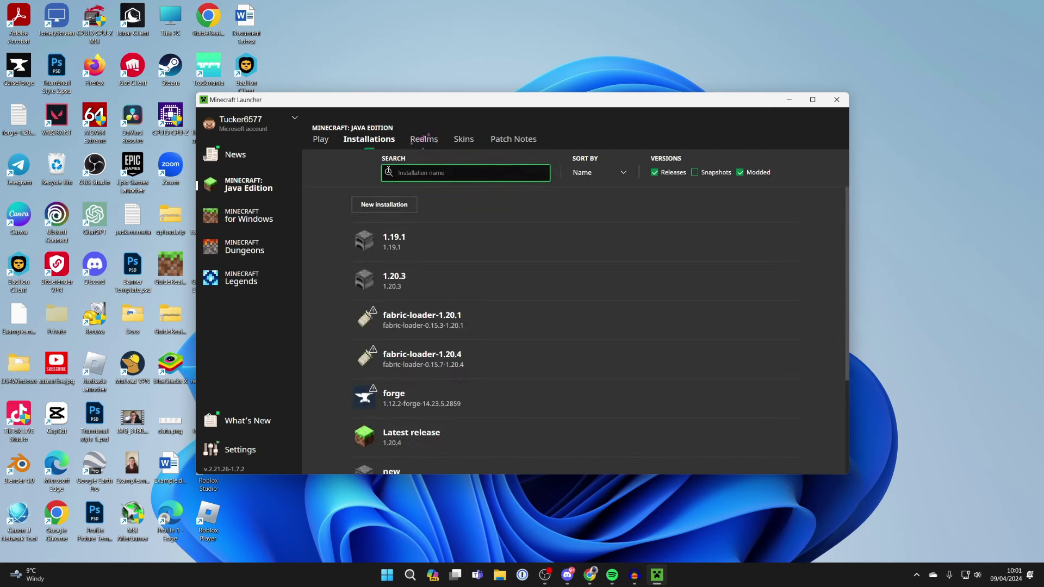
pyautogui.scroll(-2, 435, 237)
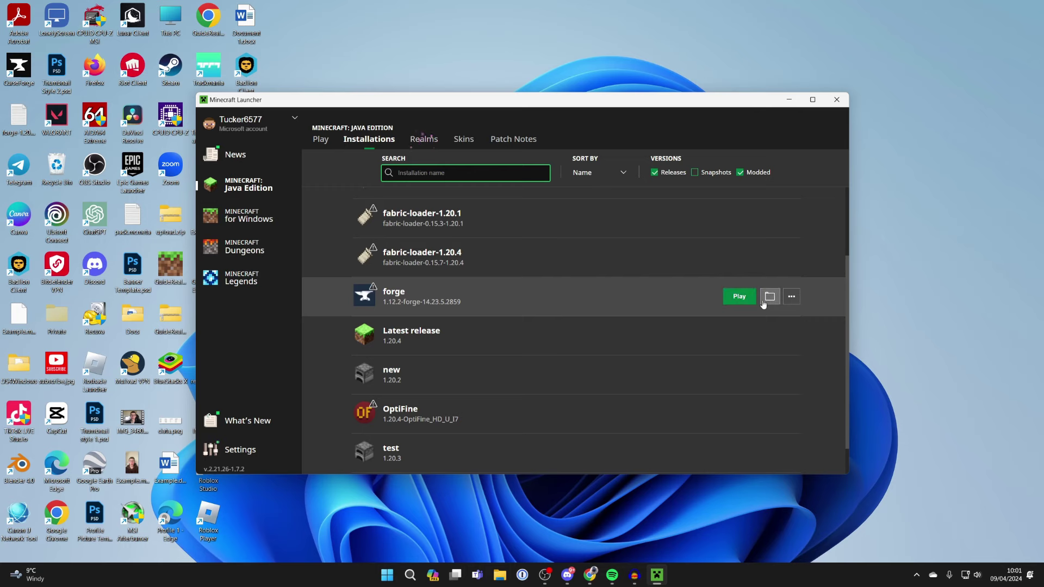
pyautogui.click(769, 297)
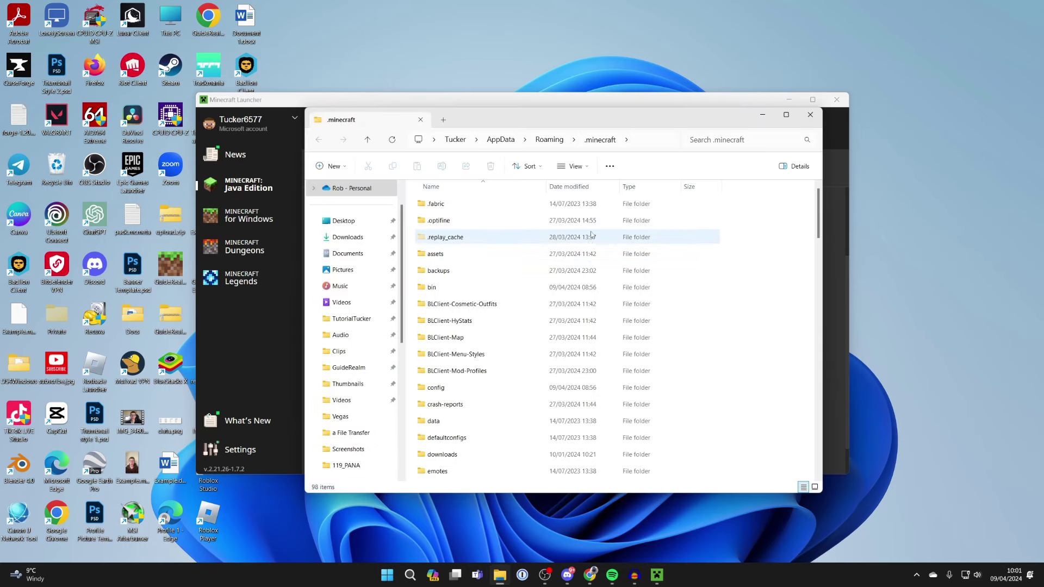
pyautogui.scroll(-1, 589, 248)
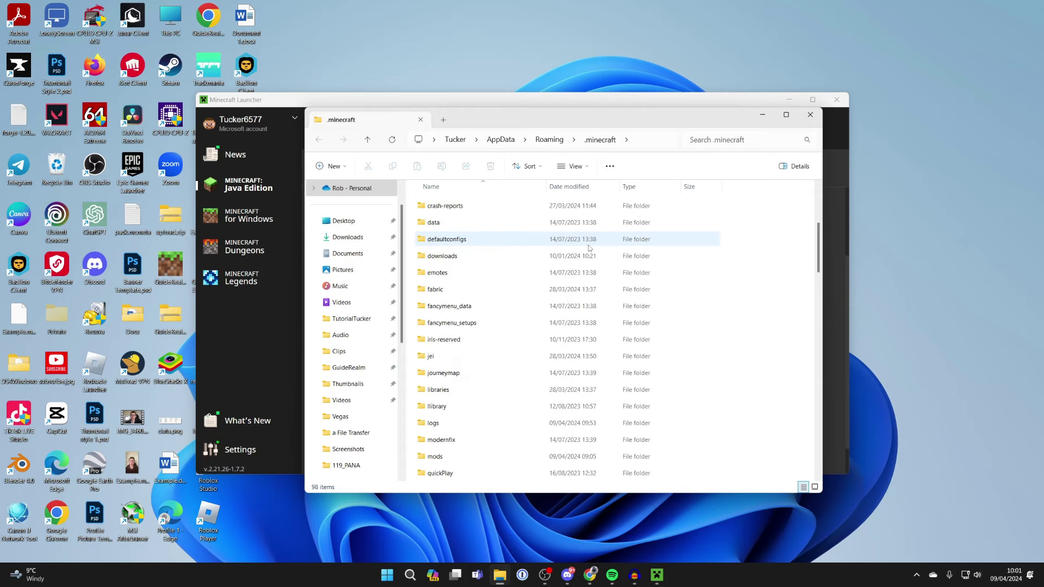
pyautogui.scroll(-1, 588, 248)
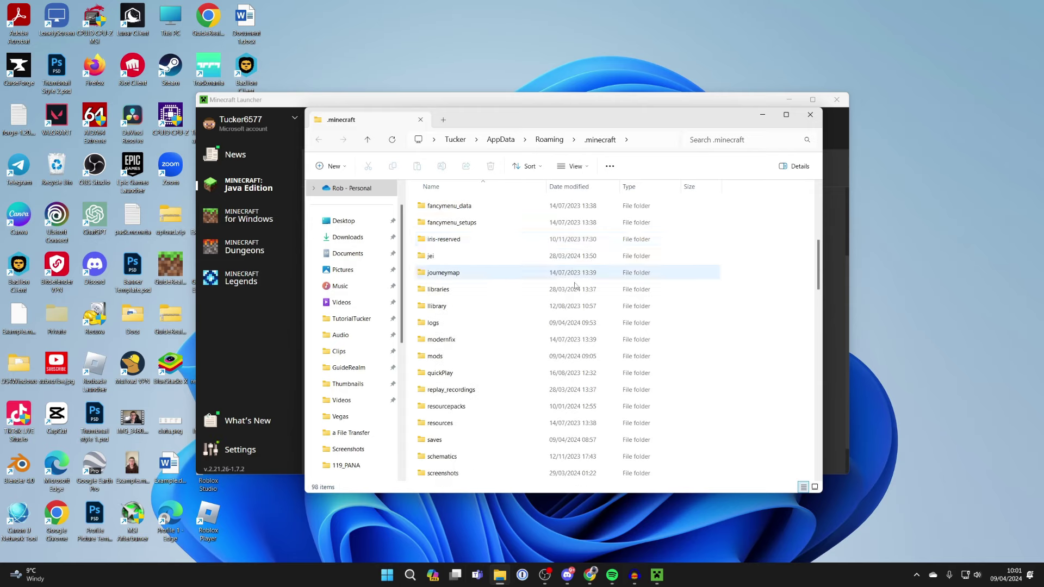
# - Copy onepiececraft-2.4.3.jar from the desktop into the .minecraft mods folder
pyautogui.doubleClick(480, 356)
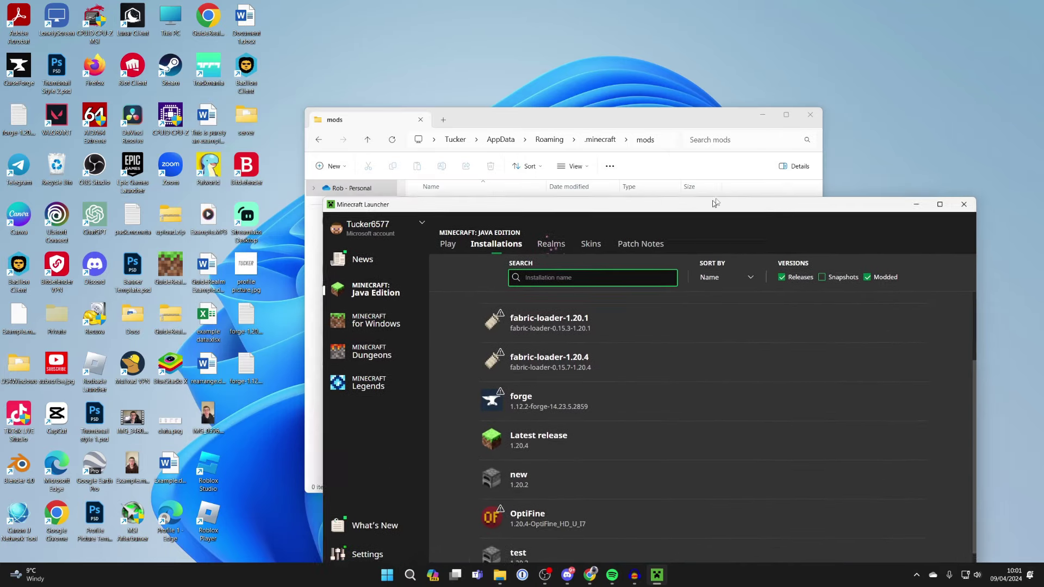
pyautogui.moveTo(585, 100); pyautogui.dragTo(860, 151)
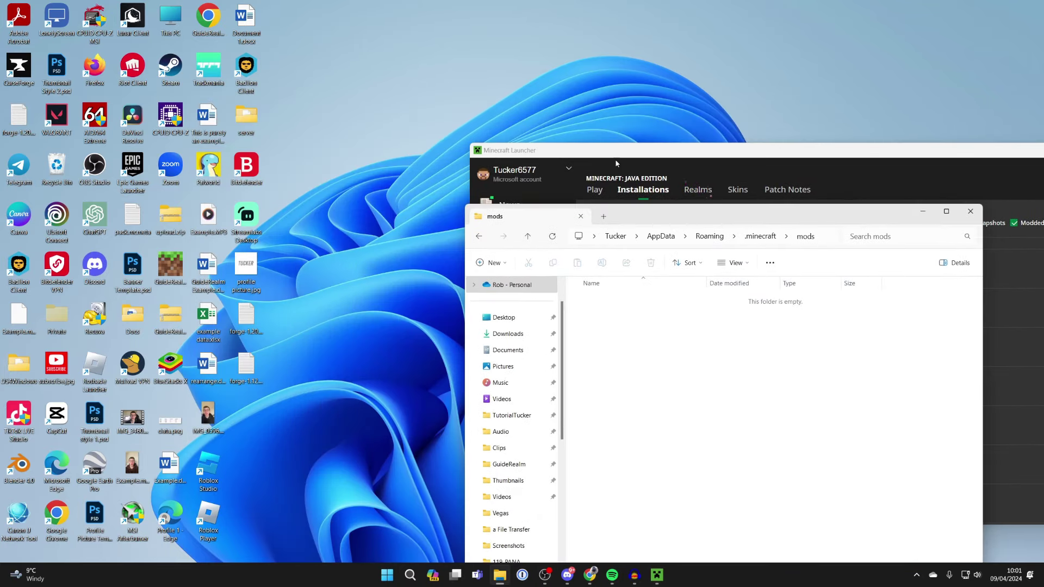
pyautogui.moveTo(514, 121); pyautogui.dragTo(799, 134)
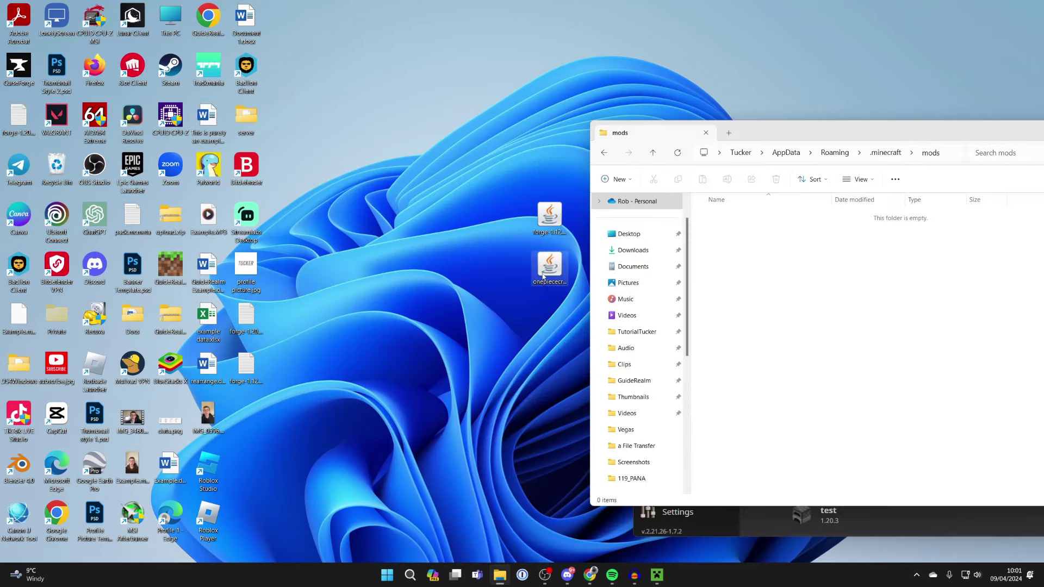
pyautogui.moveTo(781, 268); pyautogui.dragTo(783, 269)
pyautogui.moveTo(796, 122); pyautogui.dragTo(627, 111)
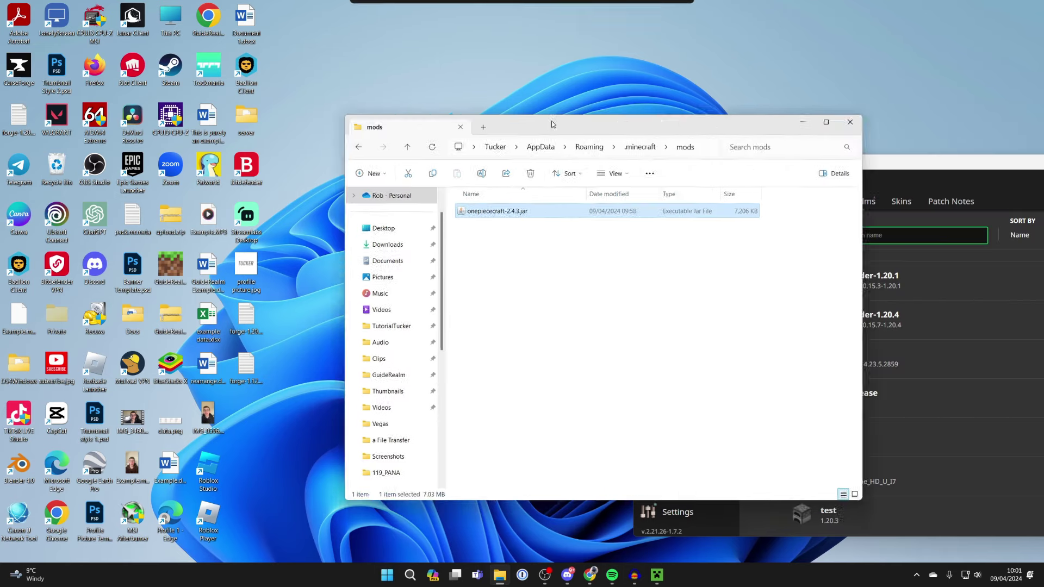
# - Close the mods folder and bring up the launcher's Play page
pyautogui.click(667, 120)
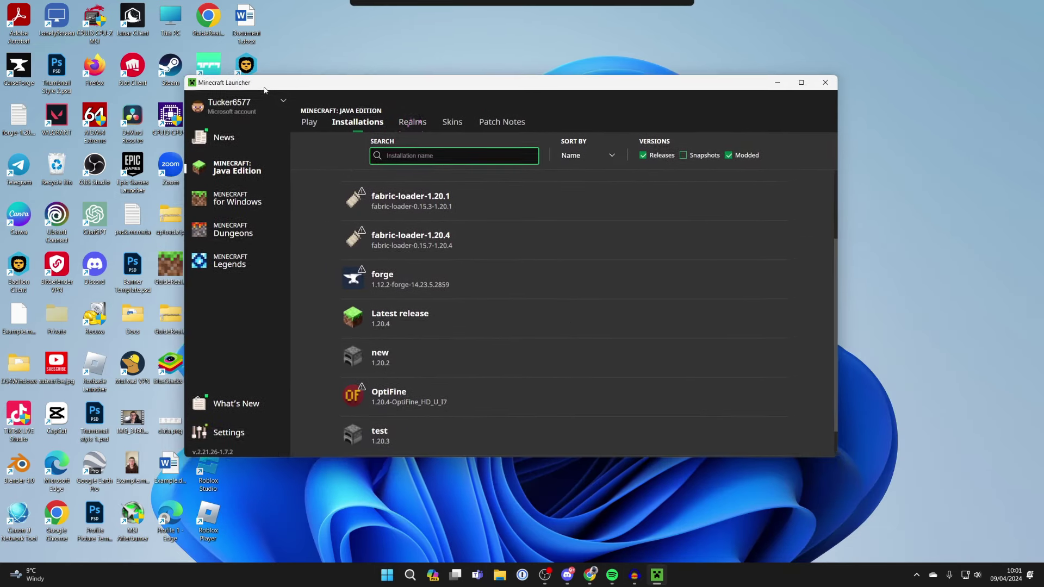
pyautogui.moveTo(715, 168); pyautogui.dragTo(245, 93)
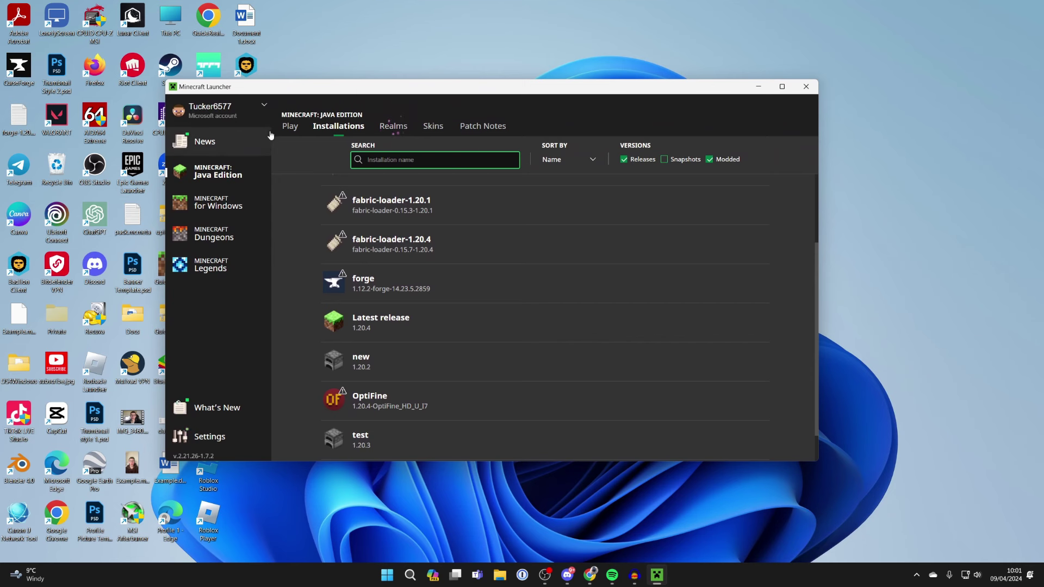
pyautogui.click(289, 127)
pyautogui.moveTo(326, 88); pyautogui.dragTo(372, 73)
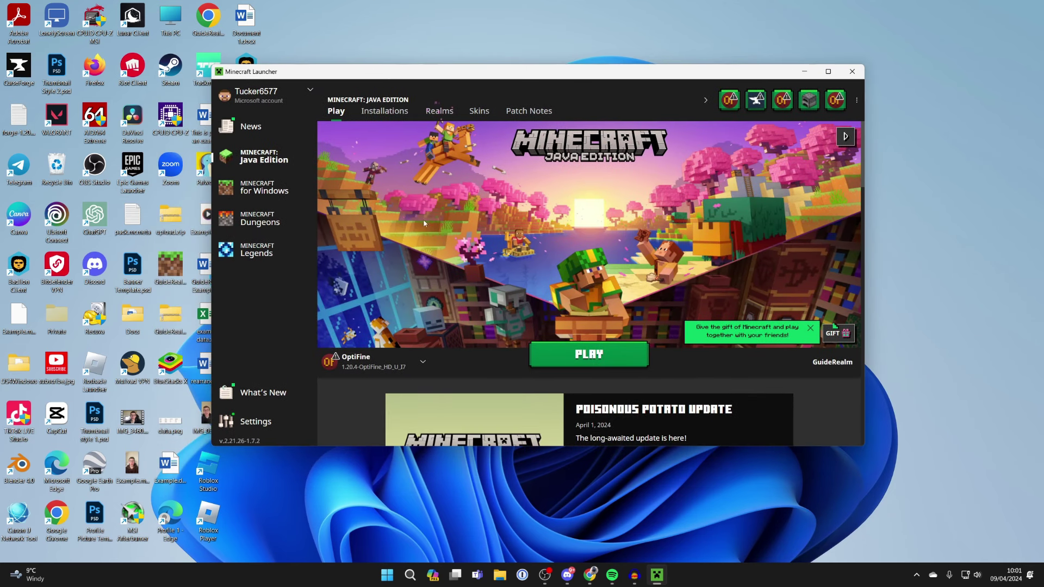
# - Launch the forge 1.12.2 installation, accepting the modified-installation warning
pyautogui.click(383, 359)
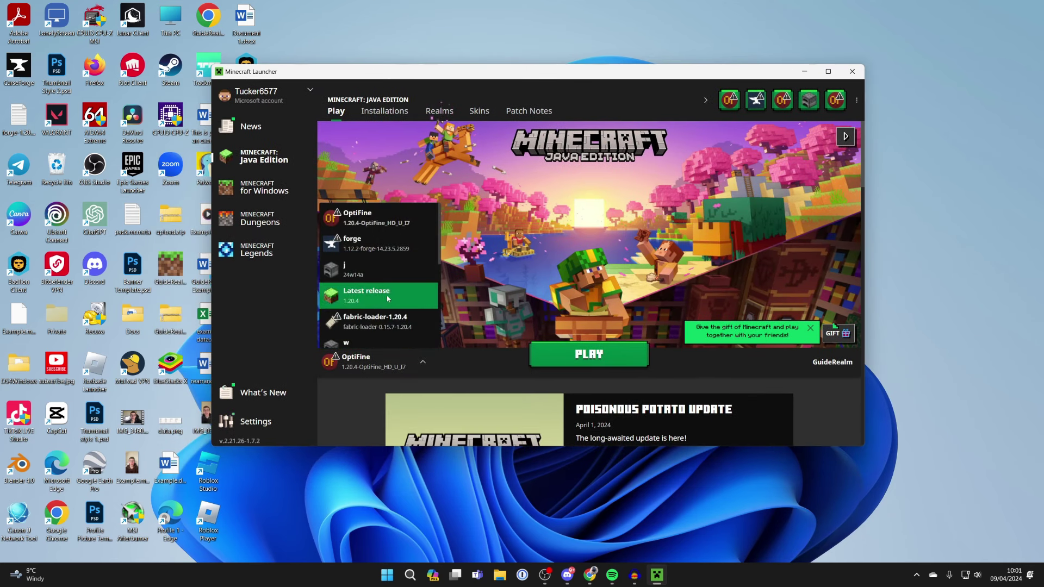
pyautogui.click(388, 251)
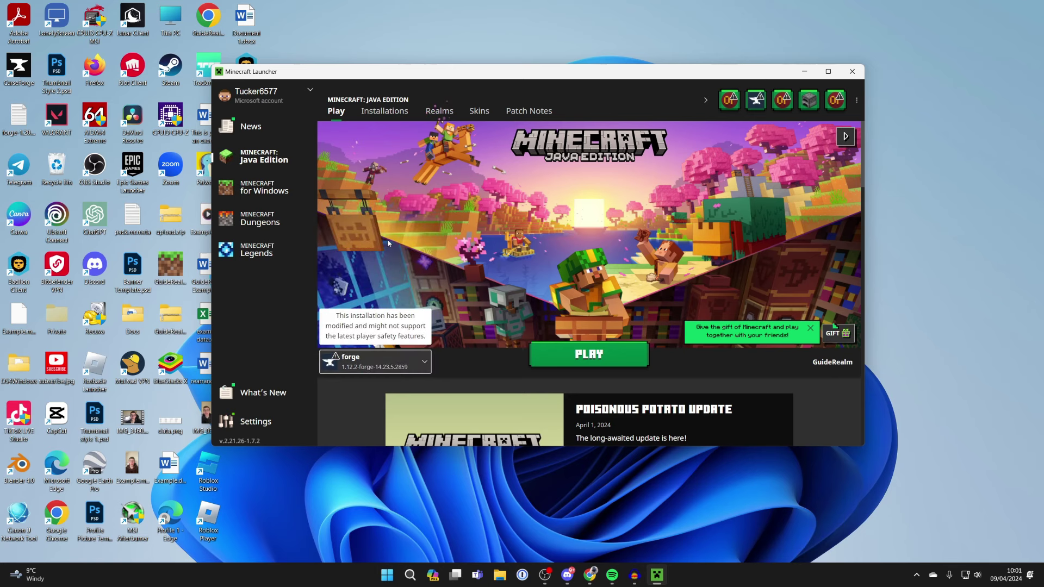
pyautogui.click(629, 353)
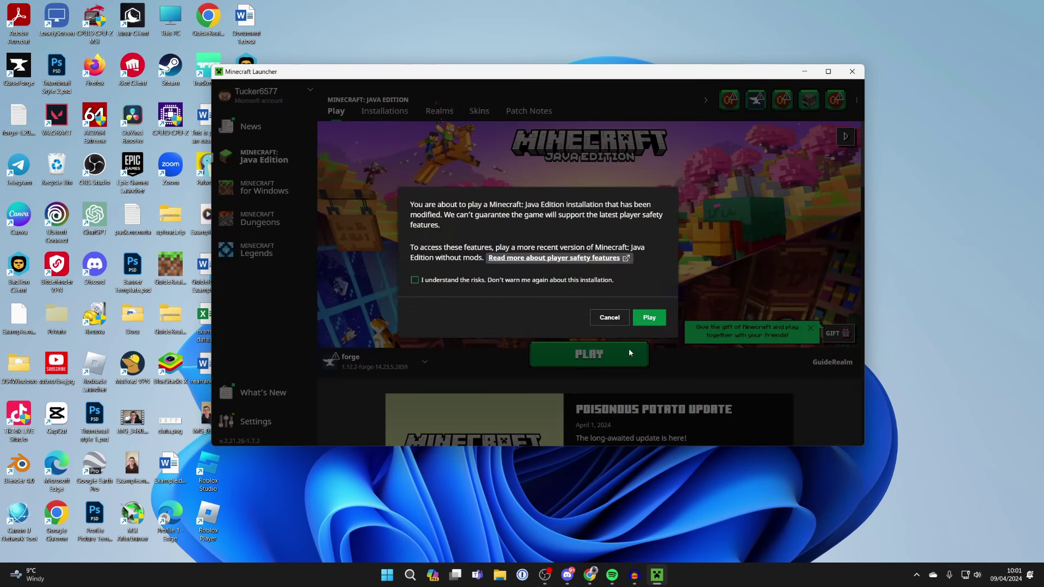
pyautogui.click(649, 317)
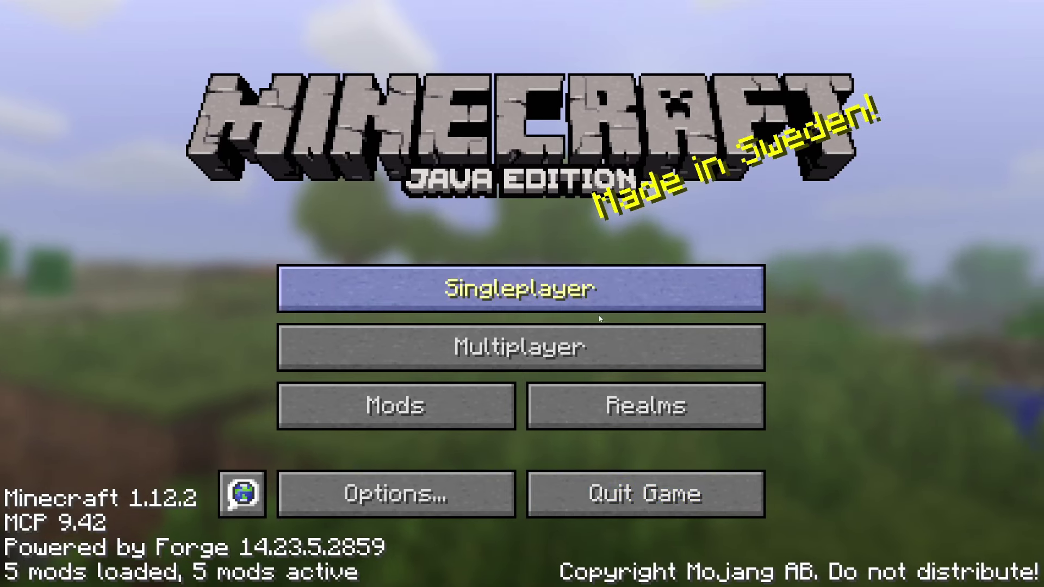
# - Create a new singleplayer world with Hardcore game mode
pyautogui.click(601, 310)
pyautogui.click(709, 483)
pyautogui.click(551, 315)
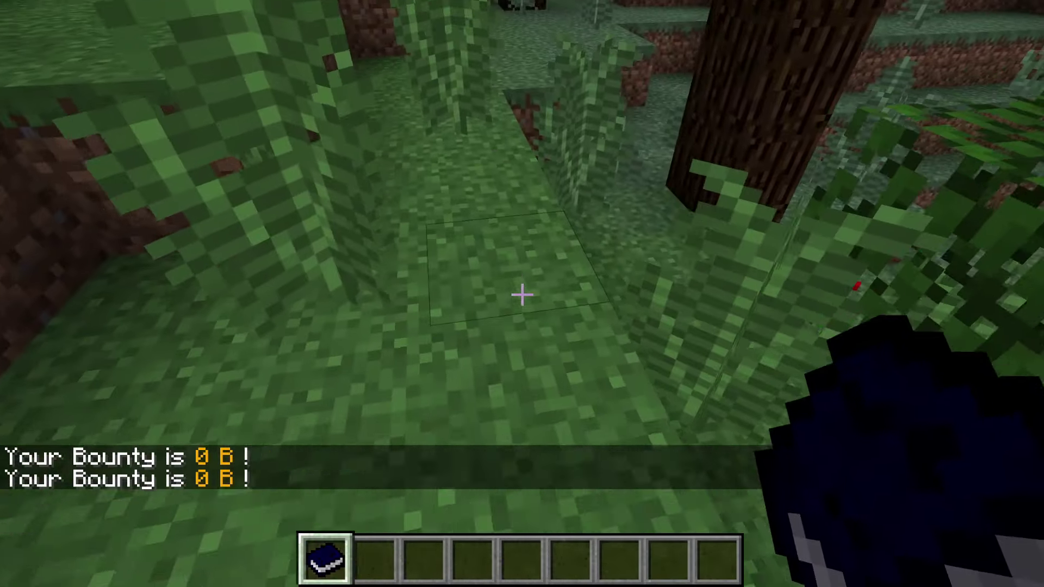
# - Read the Devil Fruits page of the One Piece Craft guide book
pyautogui.rightClick(522, 293)
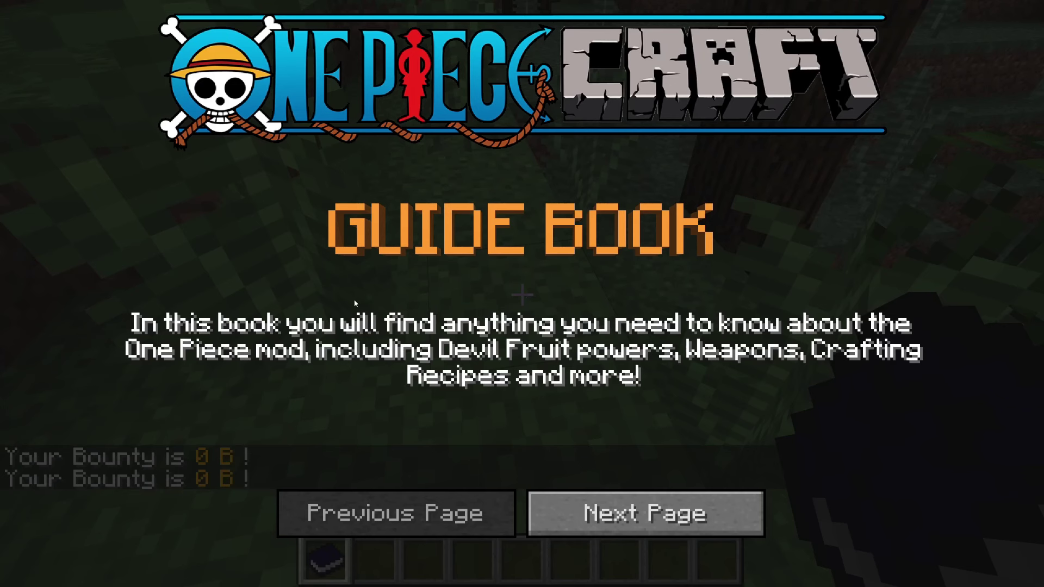
pyautogui.click(740, 526)
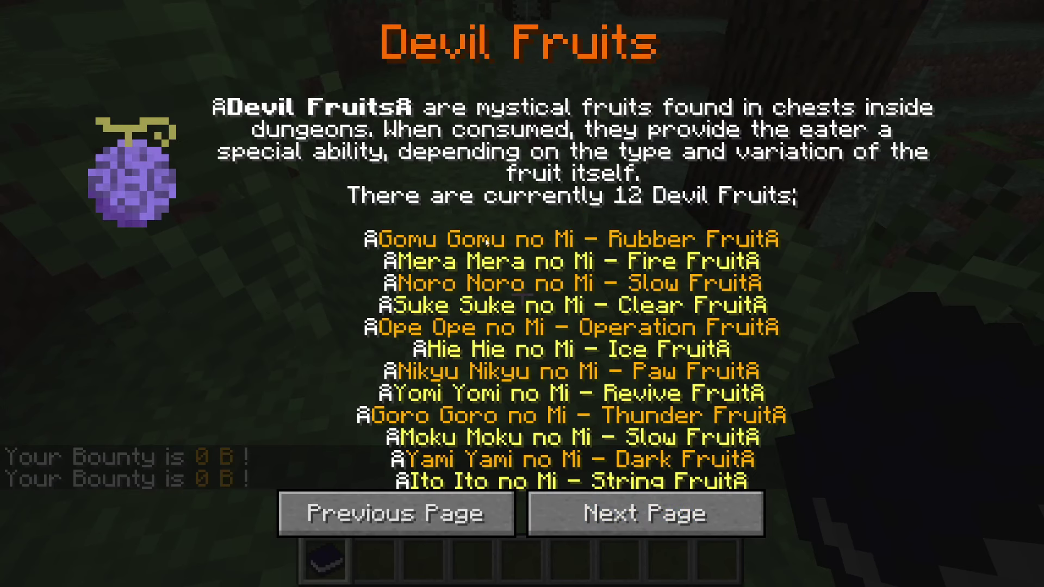
pyautogui.press('Escape')
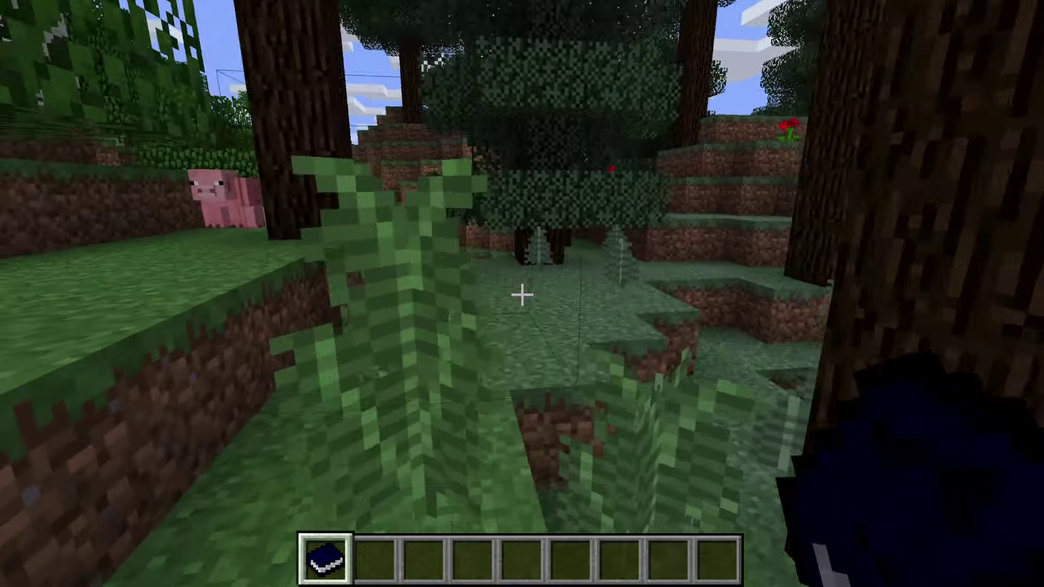
# - Walk through the forest and over the ledge into the river beside the sand
pyautogui.press('w')
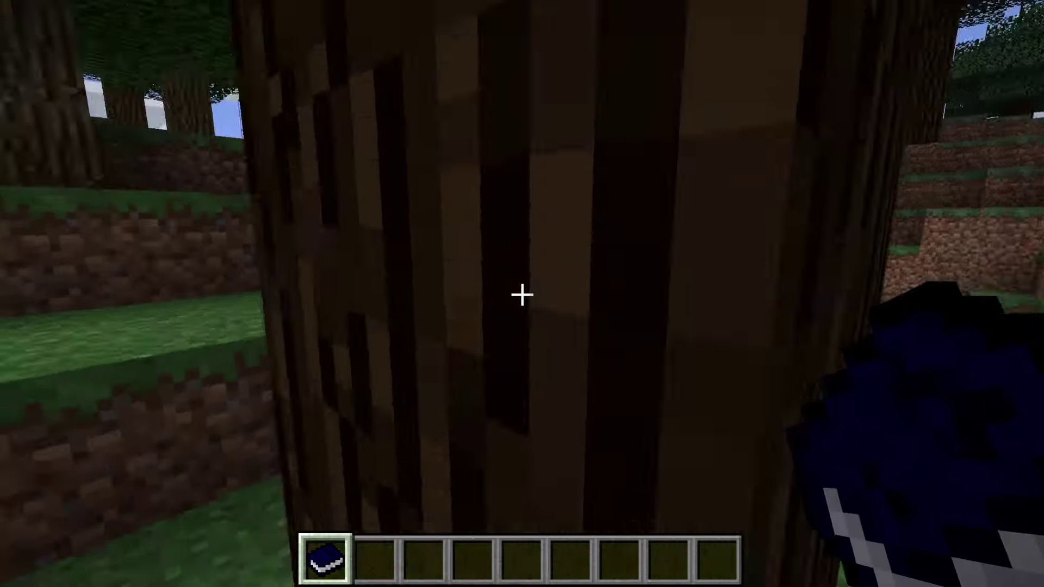
pyautogui.press('w')
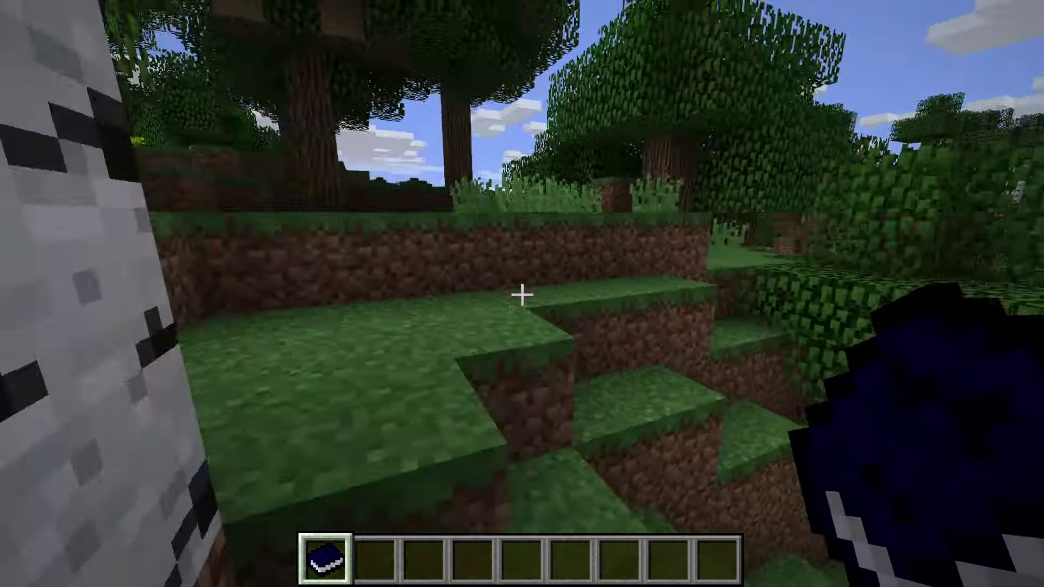
pyautogui.press('w')
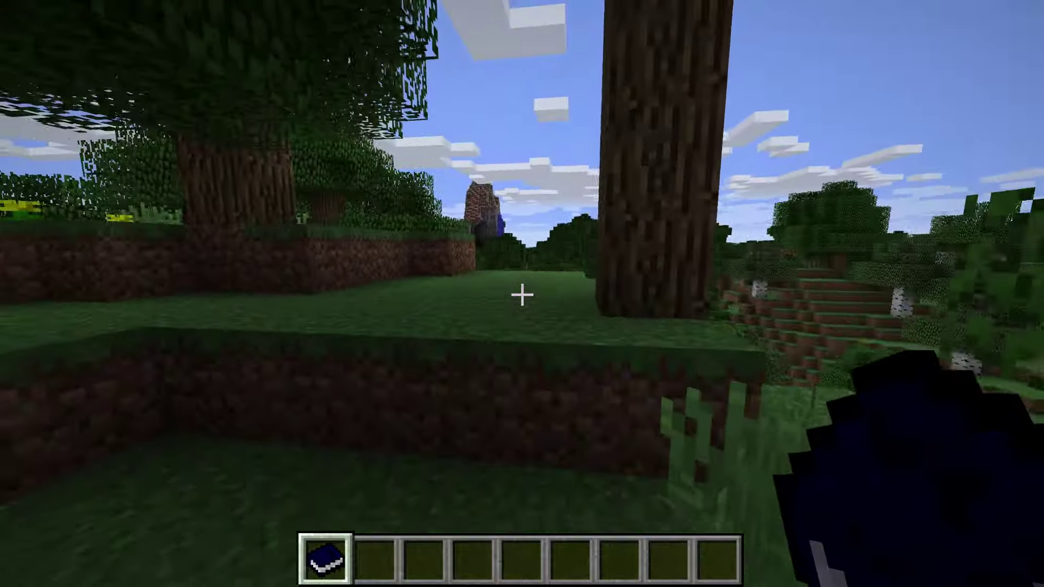
pyautogui.press('2')
pyautogui.press('w')
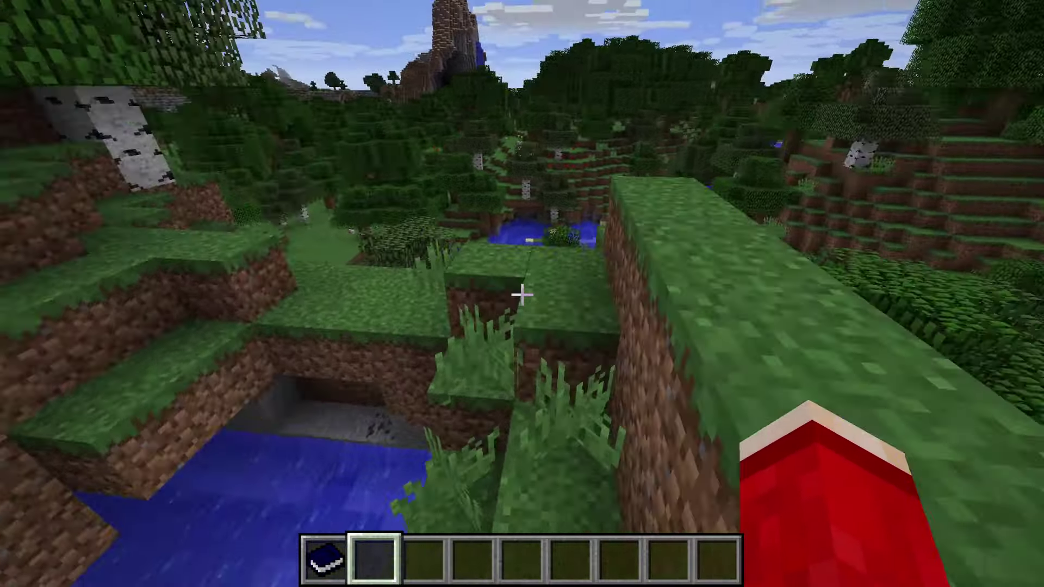
pyautogui.press('w')
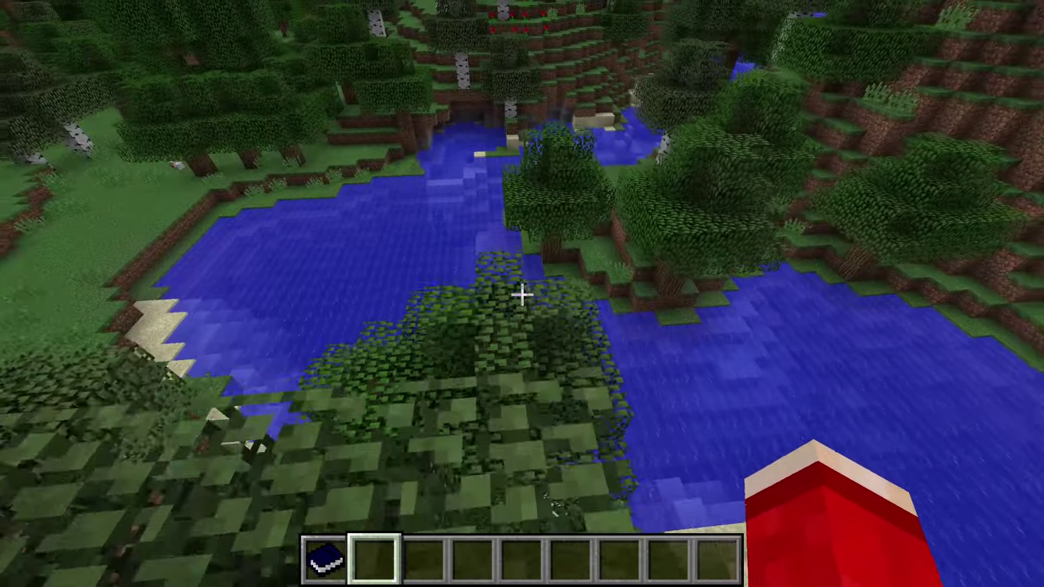
pyautogui.press('w')
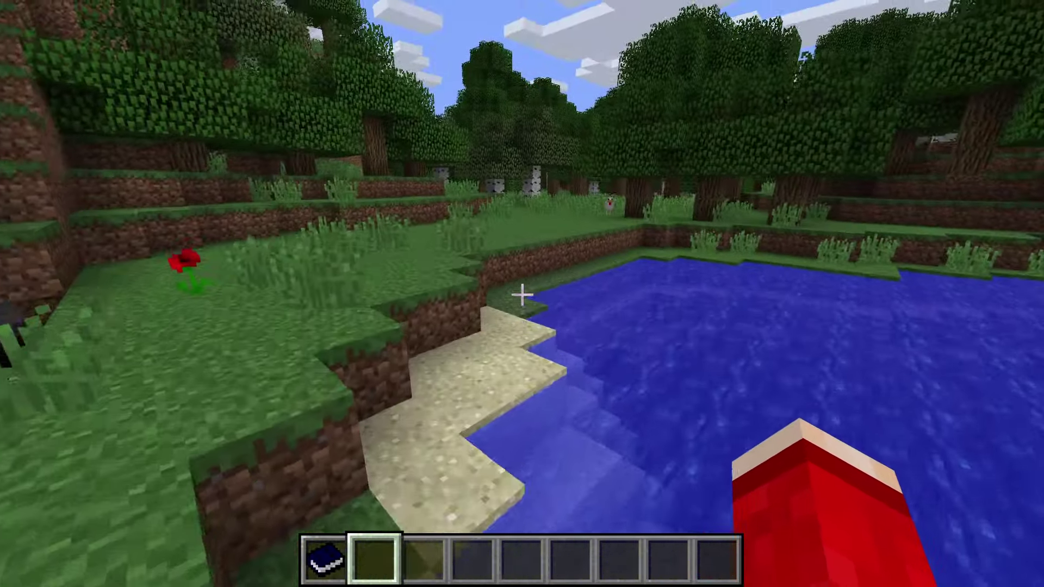
pyautogui.press('w')
pyautogui.press('w')
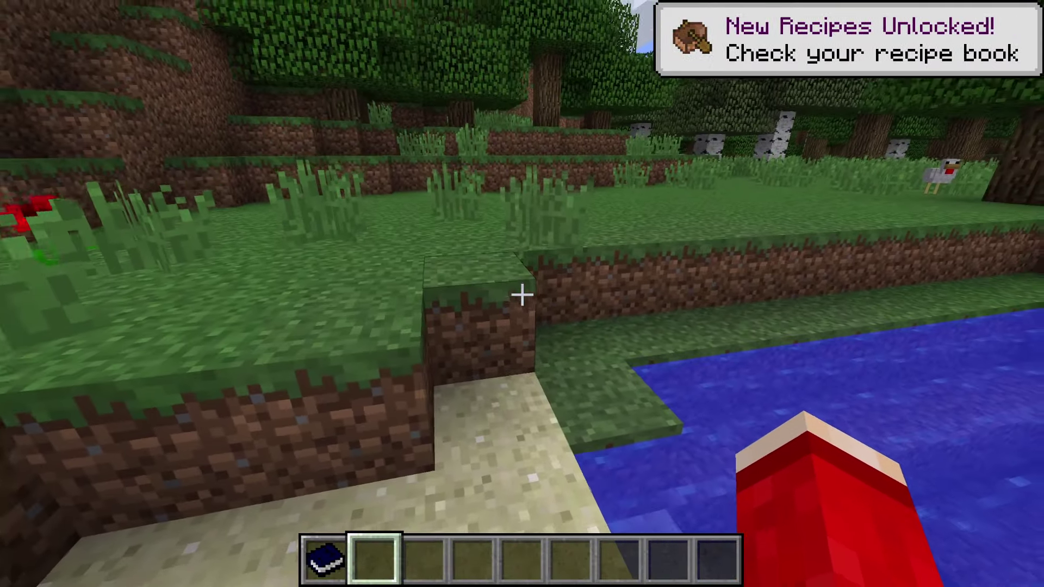